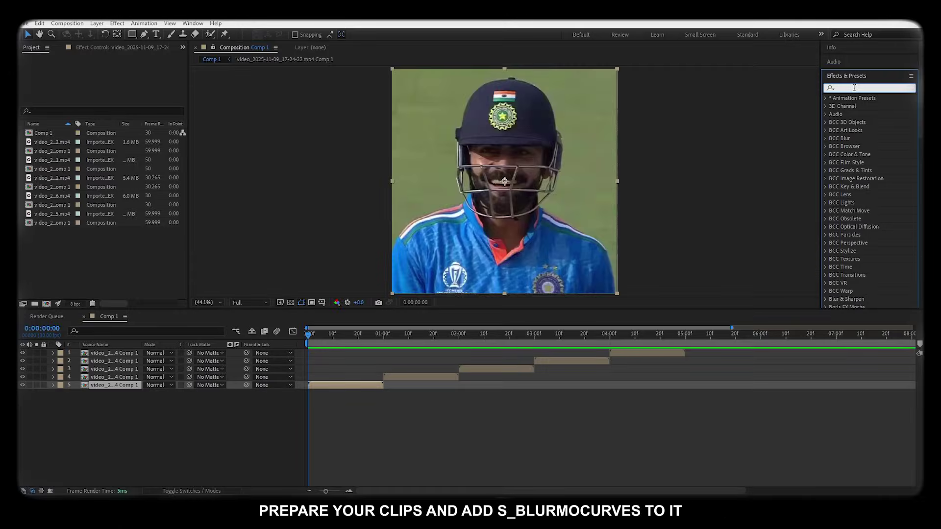
- Apply S_BlurMoCurves to layer 5 and animate Shift X from 0 to about 800 at the clip's end
type("blurmo")
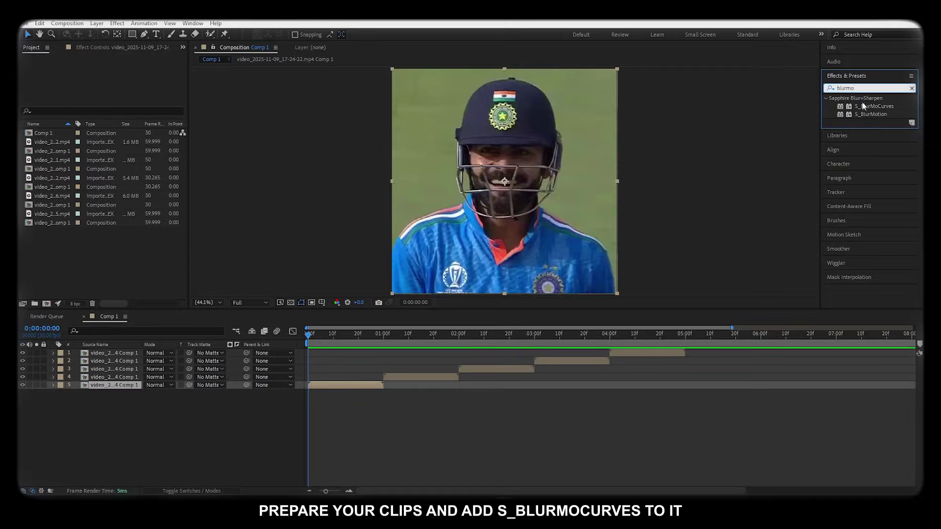
left_click_drag(863, 106, 328, 381)
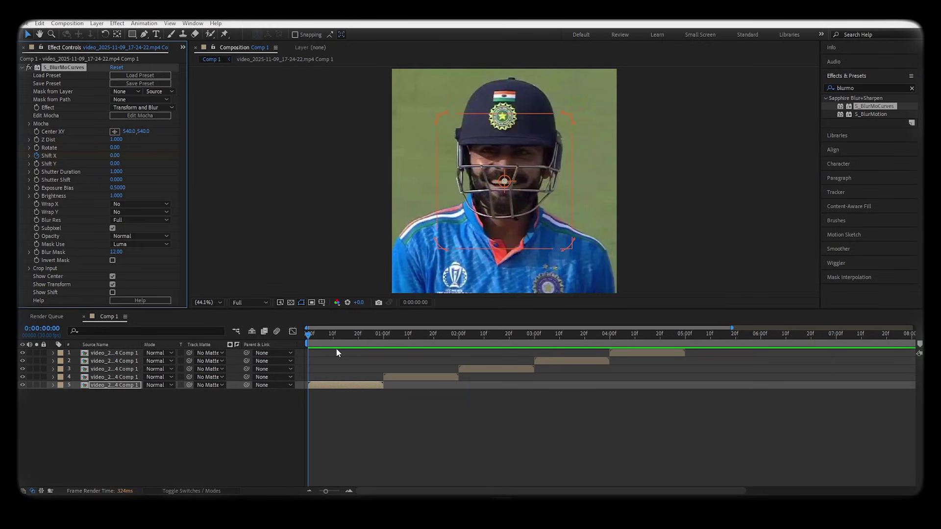
key("u")
left_click_drag(363, 339, 381, 339)
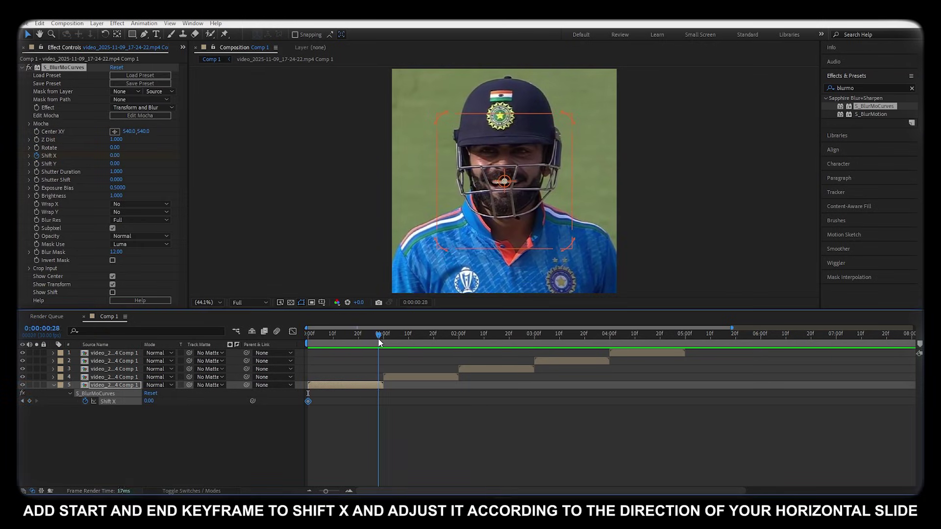
left_click_drag(325, 491, 336, 495)
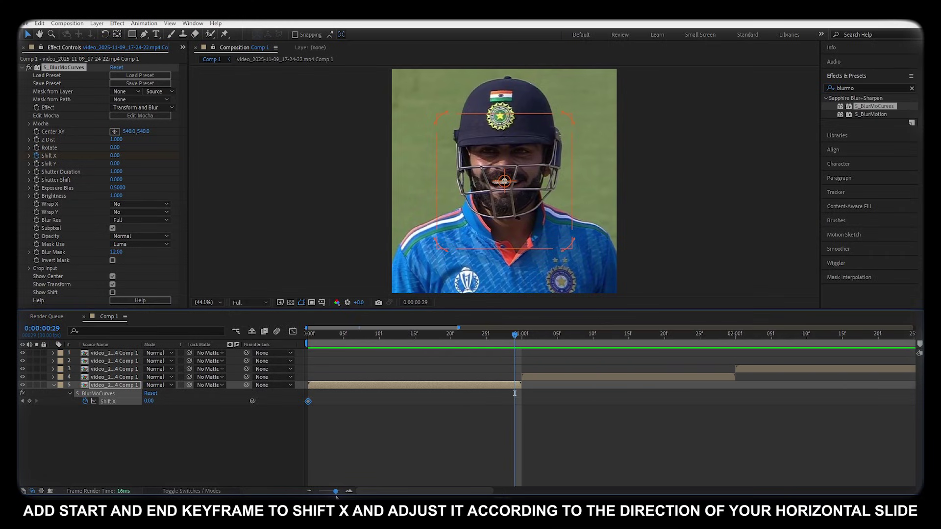
left_click_drag(520, 332, 517, 336)
left_click_drag(118, 157, 155, 154)
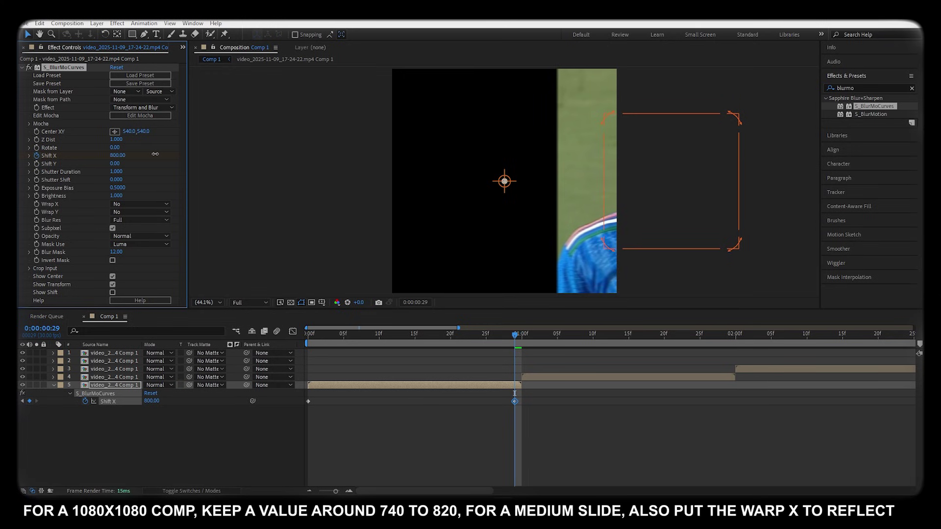
- Set Wrap X to Reflect, nudge the end keyframe a frame later, and Easy Ease both Shift X keyframes
left_click(127, 203)
left_click(132, 234)
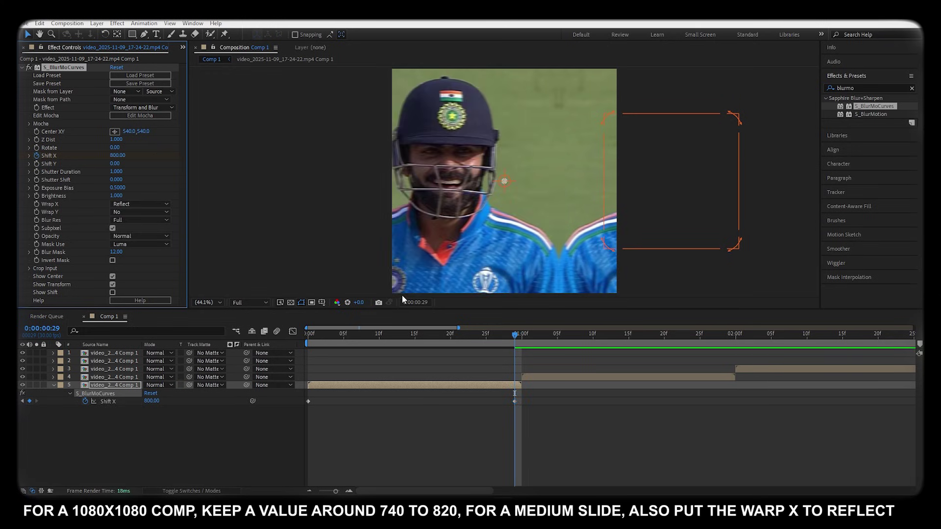
left_click_drag(516, 402, 522, 402)
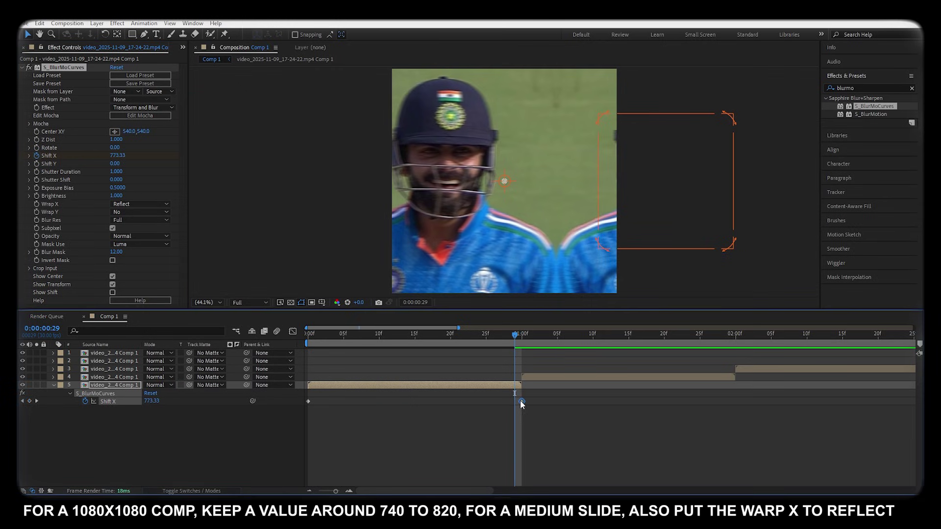
right_click(523, 401)
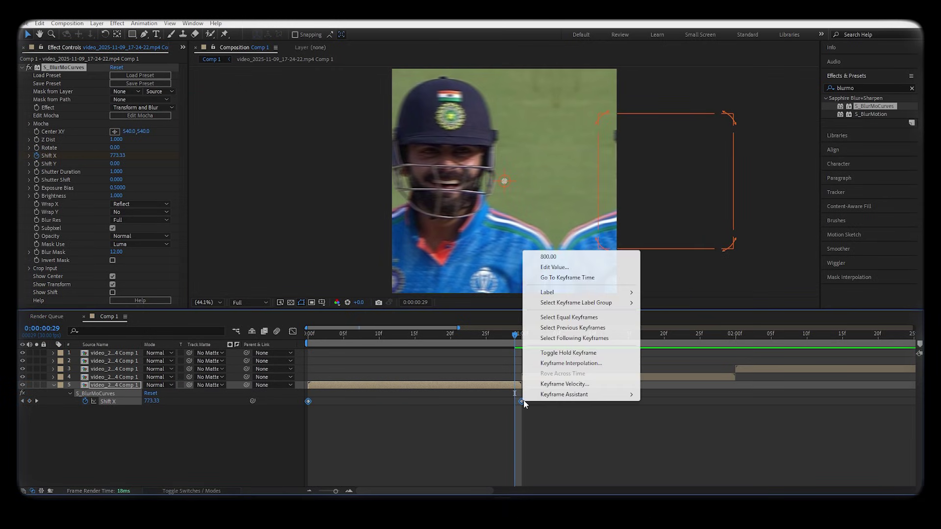
mouse_move(539, 390)
left_click(659, 417)
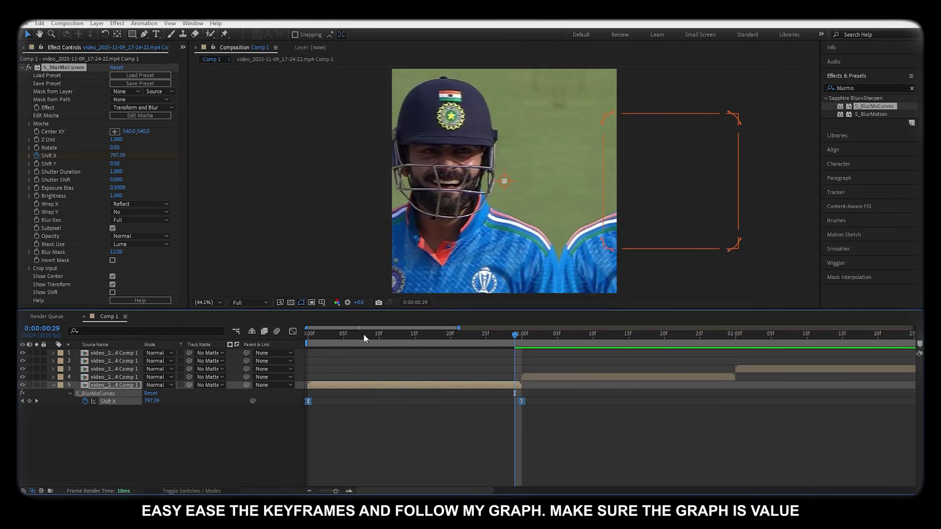
- In the Shift X value graph, lengthen the start influence so the slide creeps, then spikes into the cut
left_click(292, 332)
left_click(505, 482)
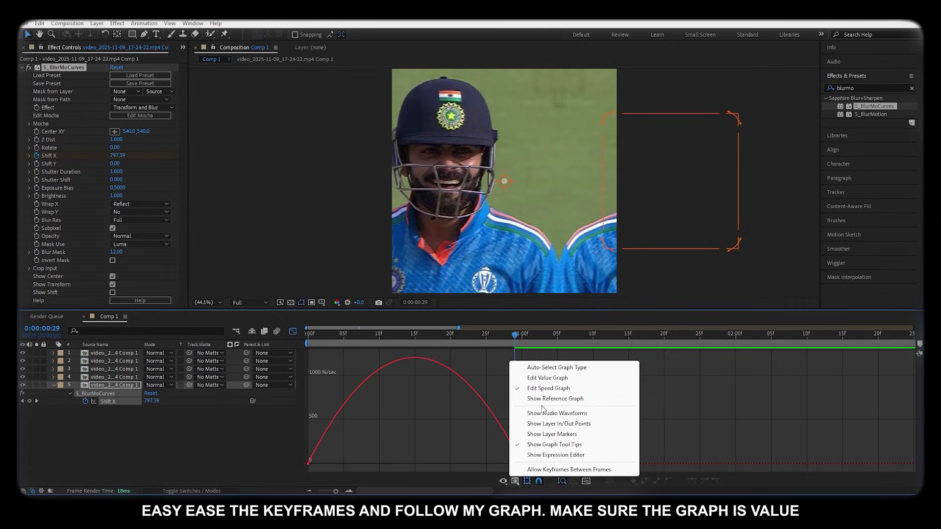
left_click(548, 377)
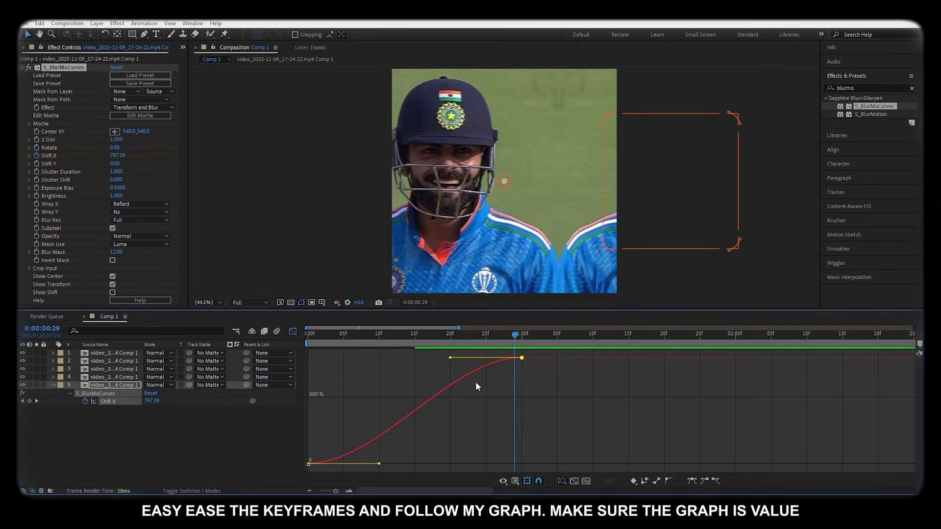
mouse_move(576, 384)
left_mouse_down()
mouse_move(462, 381)
mouse_move(603, 462)
left_mouse_up()
key("F9")
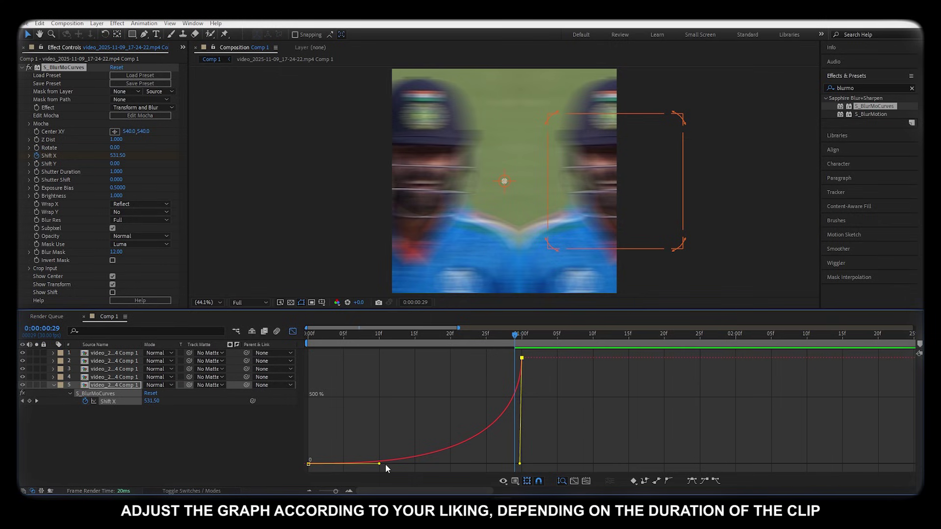
left_click_drag(379, 464, 520, 464)
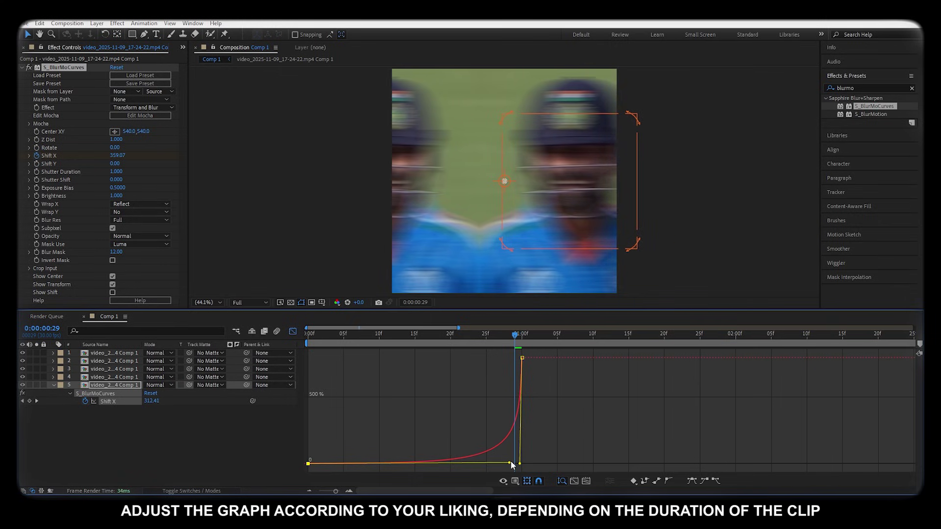
mouse_move(518, 371)
left_mouse_down()
mouse_move(459, 349)
mouse_move(379, 365)
mouse_move(542, 369)
mouse_move(519, 369)
left_mouse_up()
- Apply S_BlurMoCurves to the second clip's layer 4
left_click(292, 331)
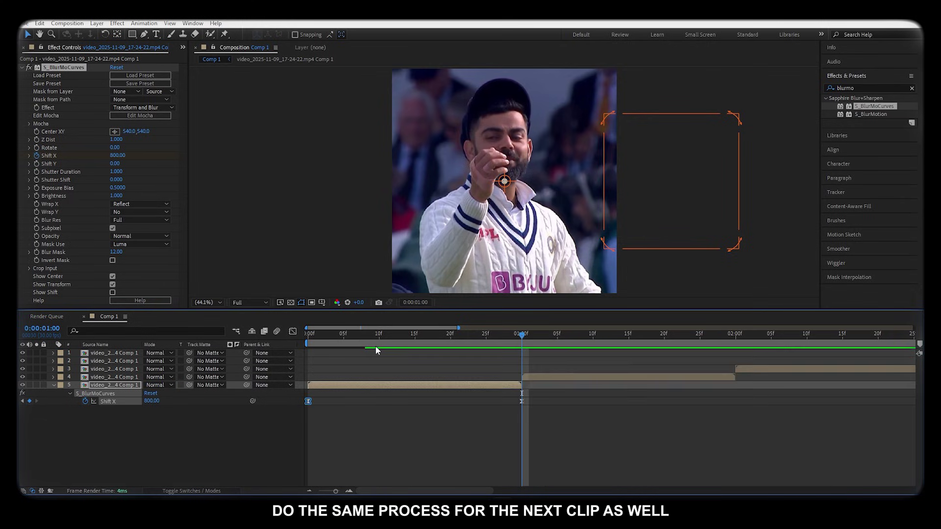
key("u")
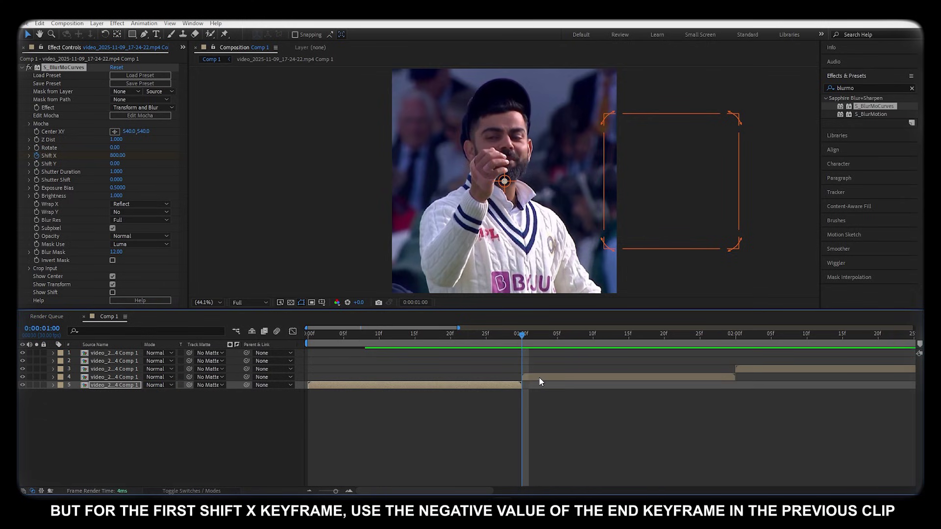
left_click(539, 377)
left_click(518, 385)
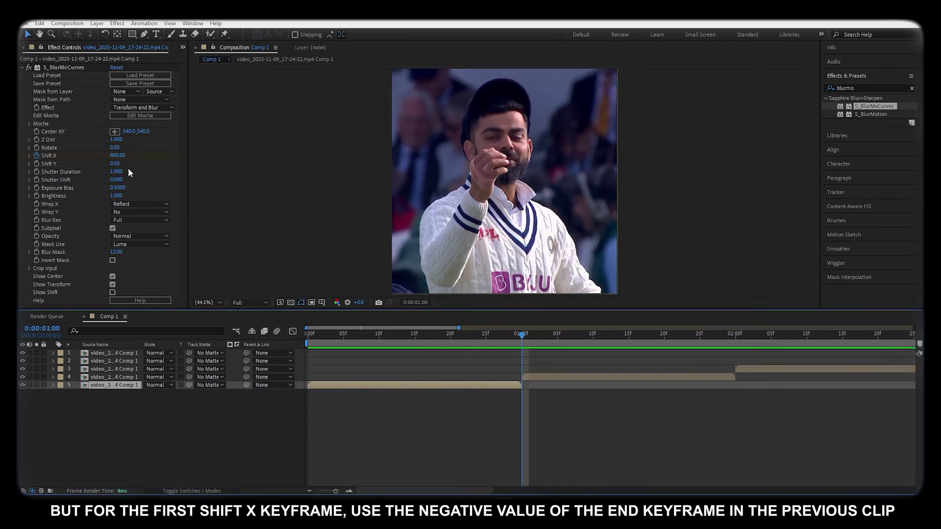
left_click(549, 377)
left_click_drag(889, 107, 625, 378)
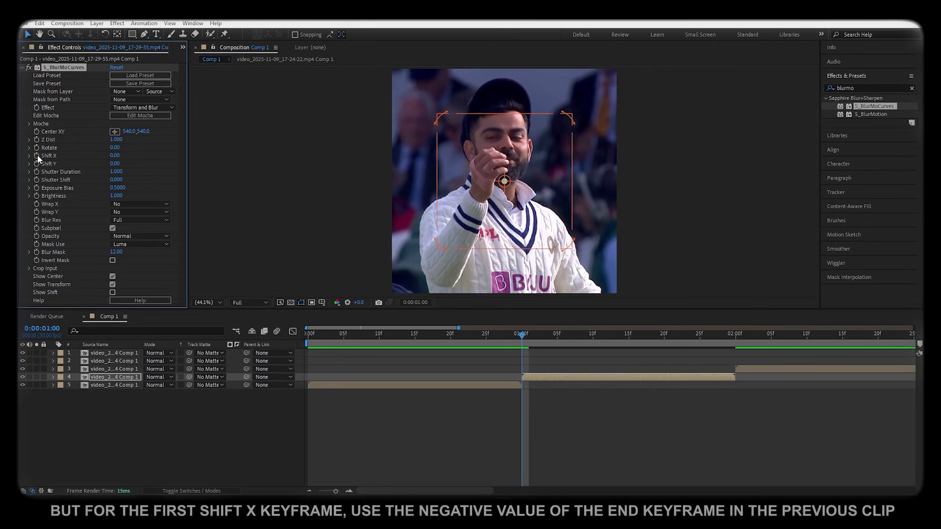
- Set layer 4's Shift X to -800 and Wrap X to Reflect
left_click(115, 156)
type("-8")
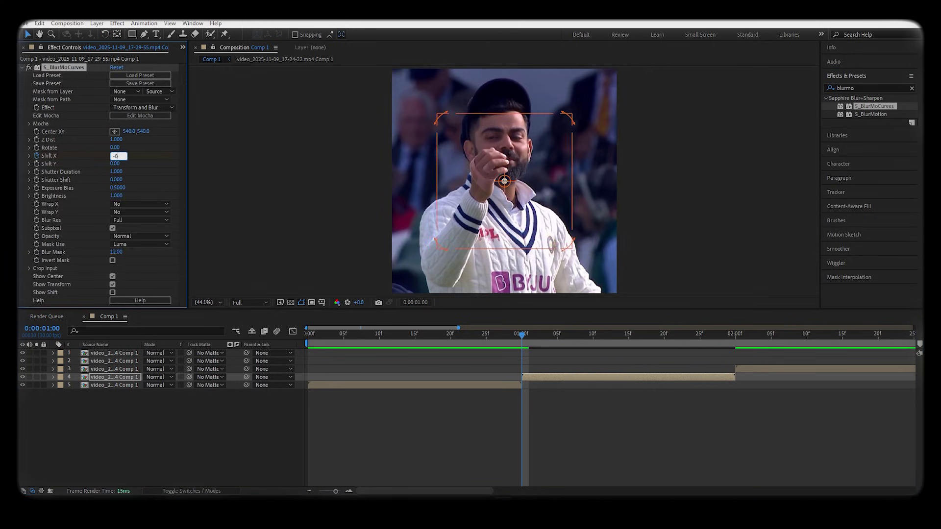
type("0")
key("Return")
left_click(121, 205)
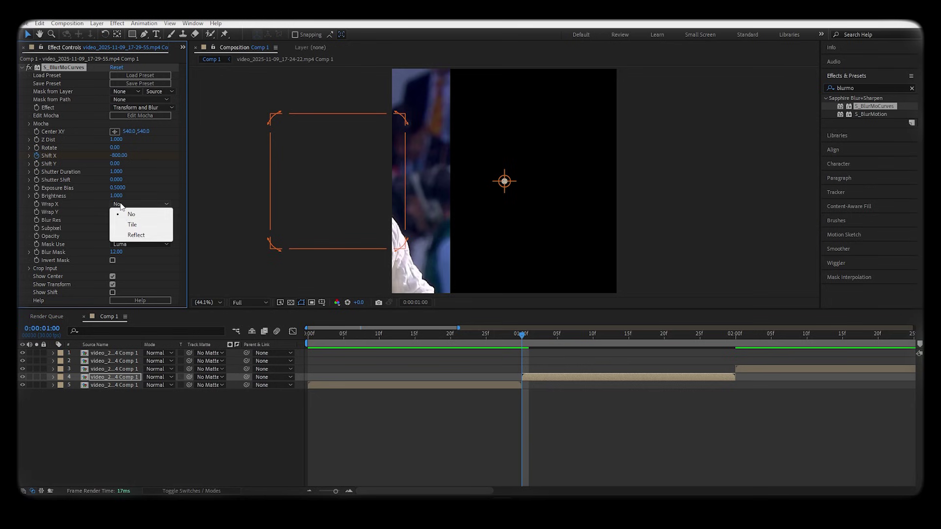
left_click(132, 235)
- Add a Shift X keyframe of 0 at the second clip's end and select both keyframes
key("u")
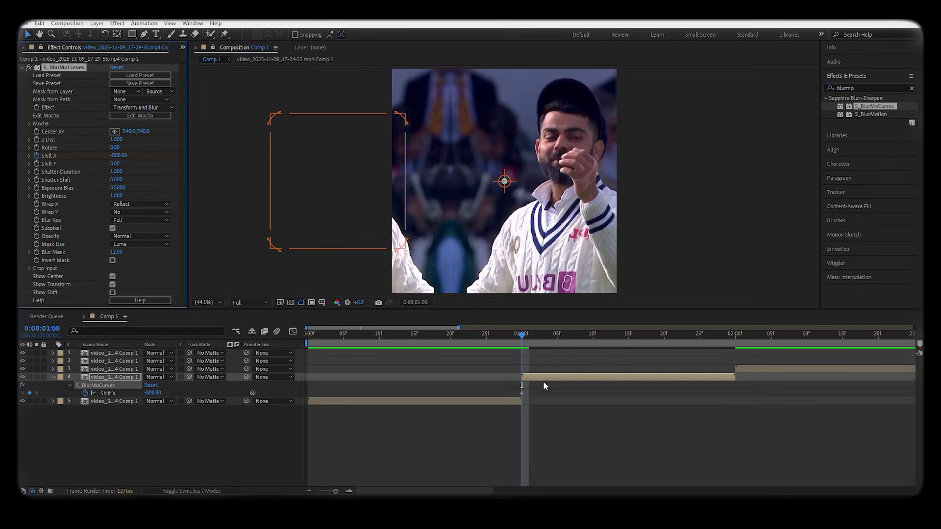
left_click_drag(542, 342, 729, 349)
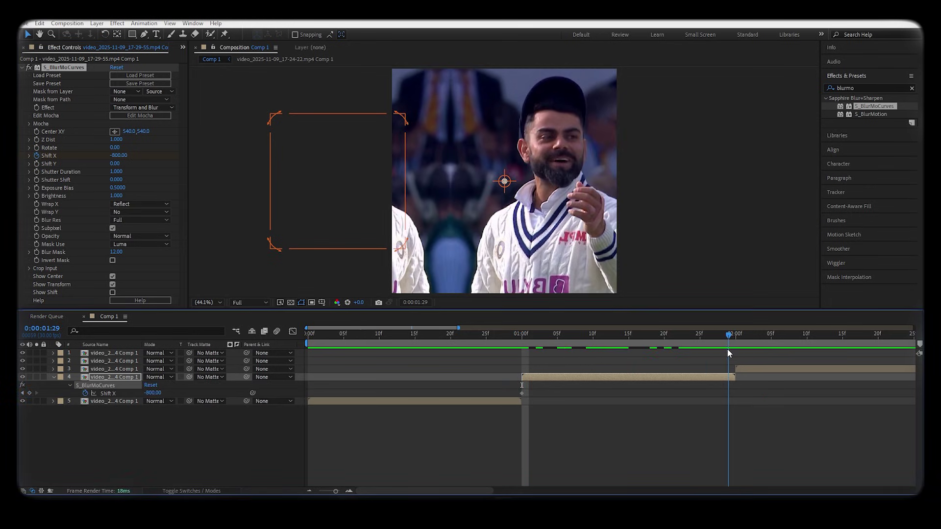
type("0")
key("Return")
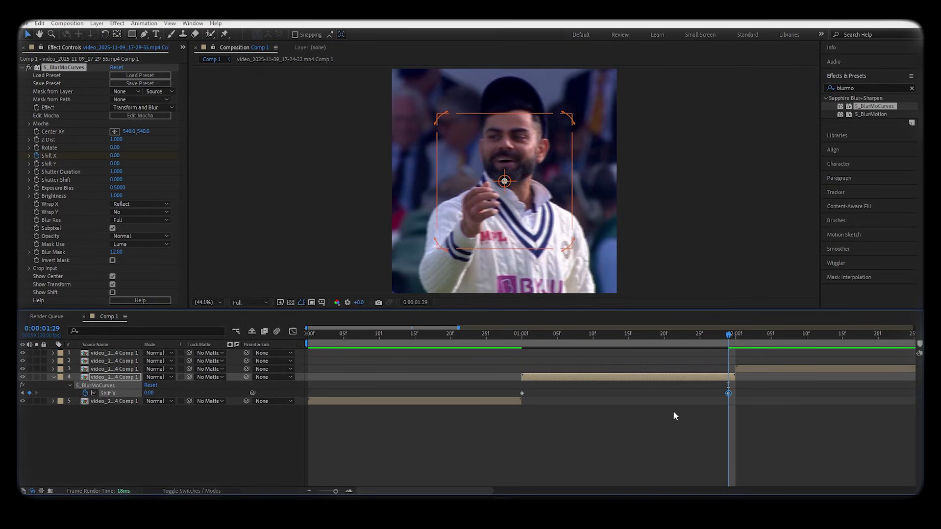
left_click_drag(729, 395, 737, 397)
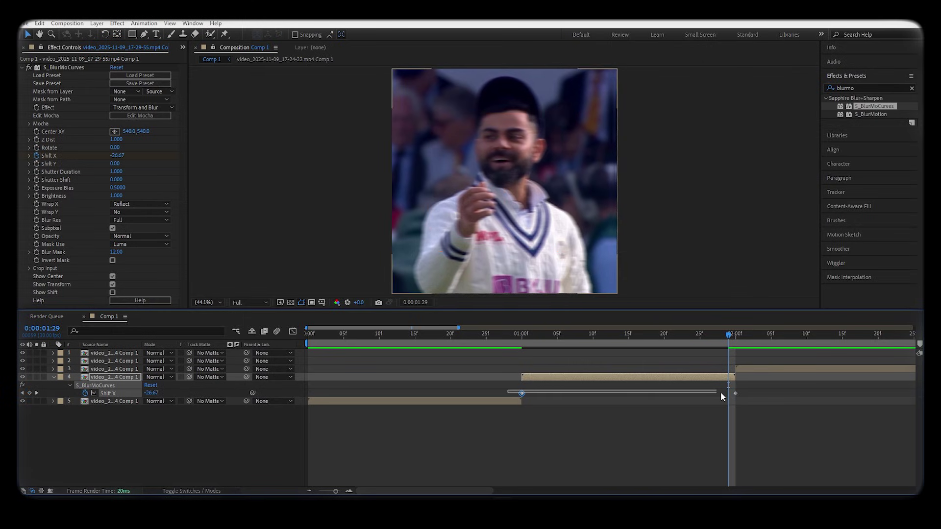
left_click_drag(508, 390, 739, 394)
right_click(739, 394)
- Ease layer 4's Shift X keyframes, shaping the curve to surge out of -800 and settle gently into 0
mouse_move(747, 389)
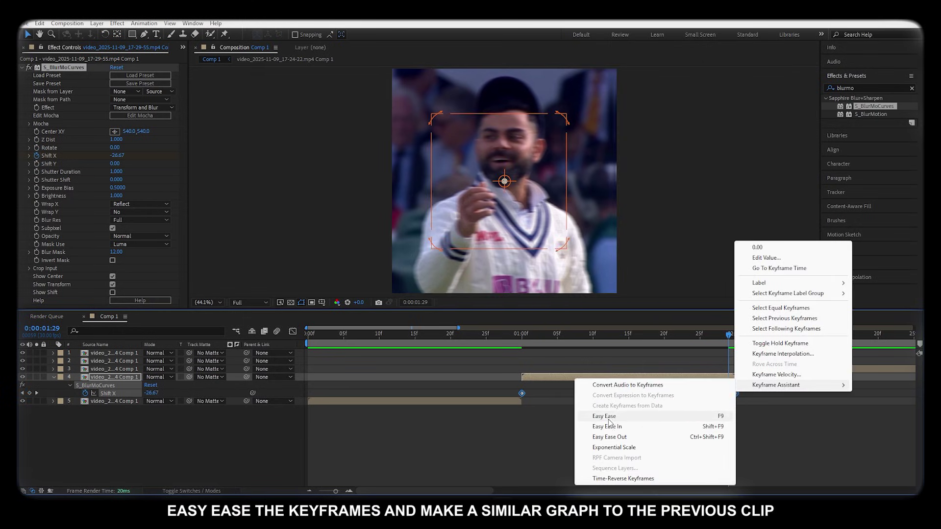
left_click(607, 416)
left_click(293, 331)
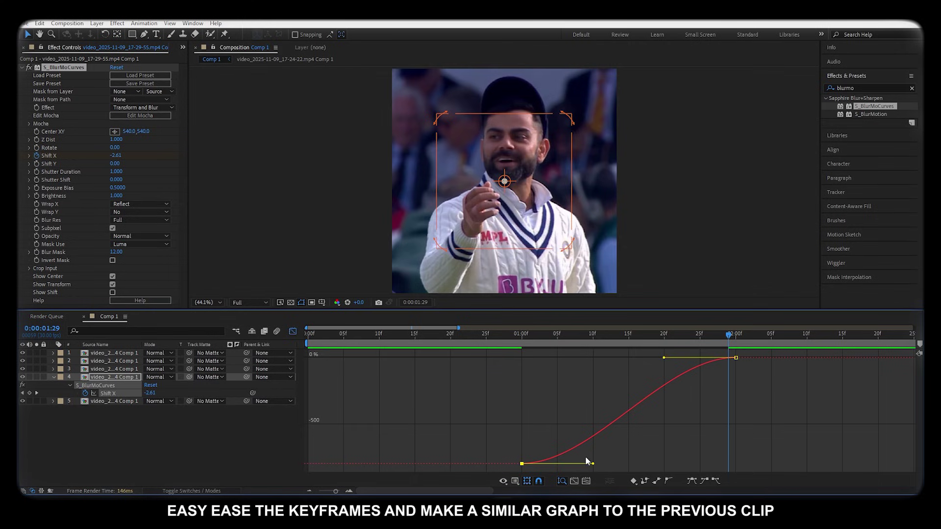
left_click_drag(593, 464, 451, 360)
left_click_drag(663, 358, 553, 359)
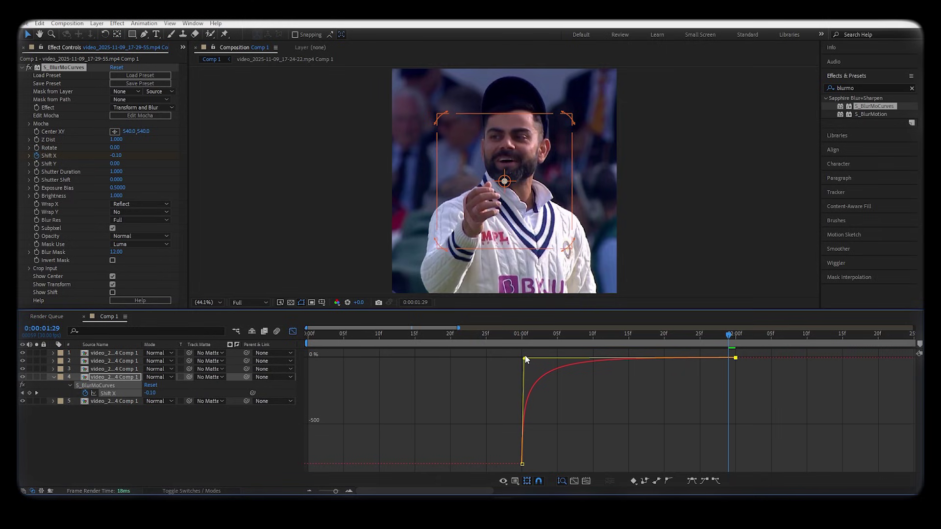
left_click(294, 332)
mouse_move(539, 340)
left_mouse_down()
mouse_move(569, 362)
mouse_move(725, 348)
left_mouse_up()
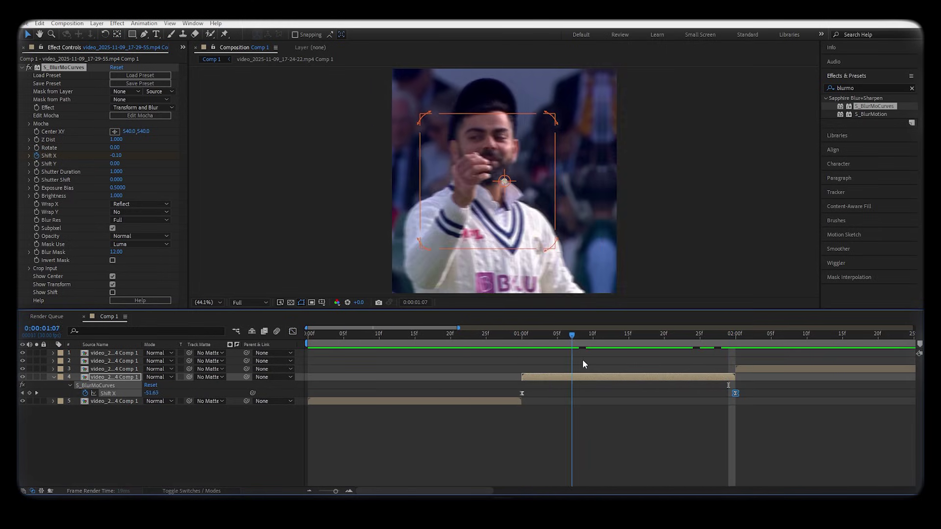
key("u")
key("space")
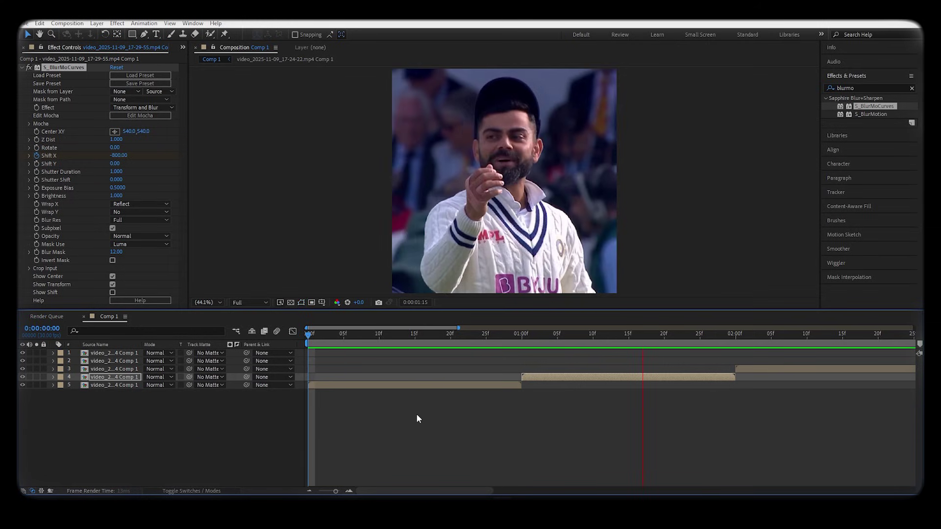
- Steepen the first clip's Shift X speed graph so it ramps up sharply before the cut
mouse_move(510, 339)
left_mouse_down()
mouse_move(510, 375)
mouse_move(486, 385)
left_mouse_up()
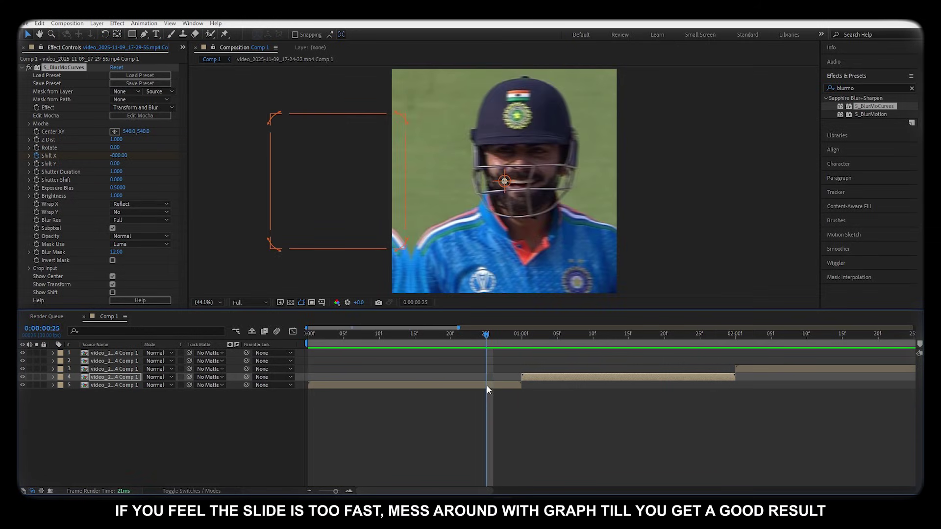
left_click(496, 387)
left_click_drag(542, 401, 542, 401)
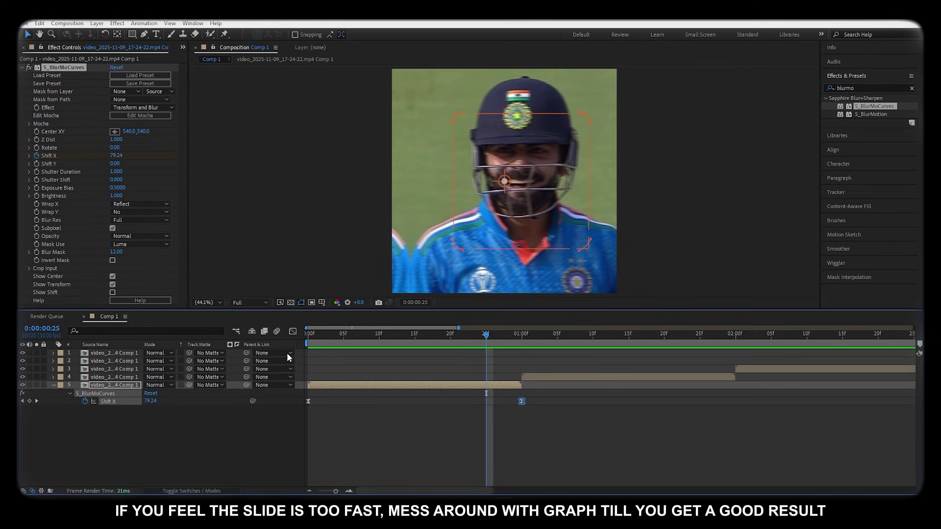
left_click(292, 331)
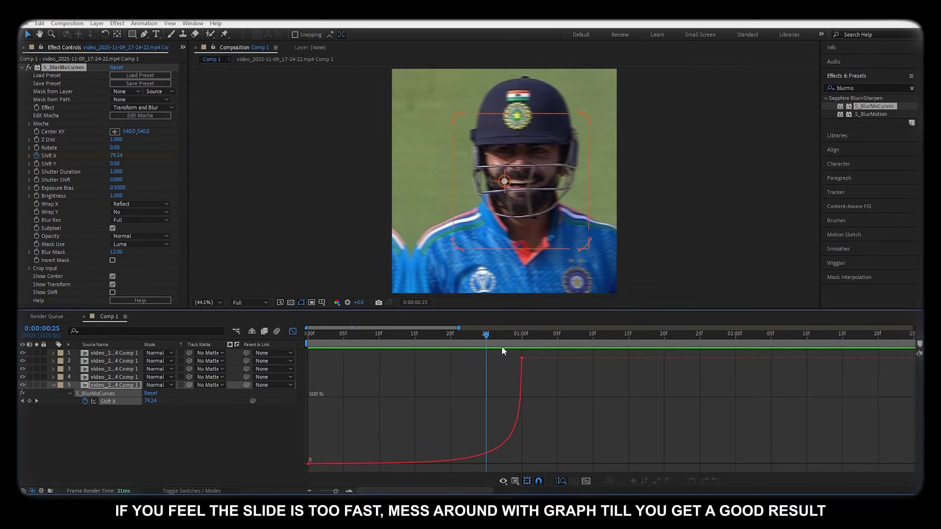
left_click_drag(520, 468, 520, 463)
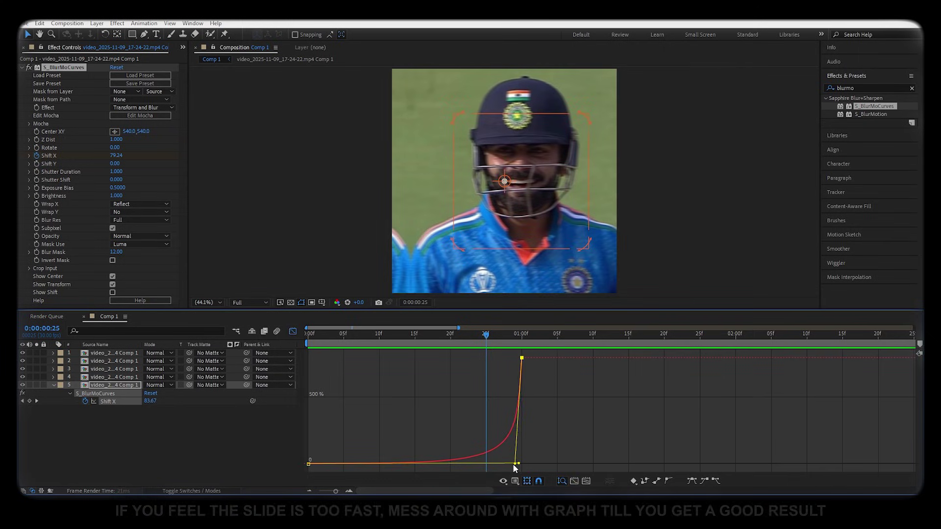
key("space")
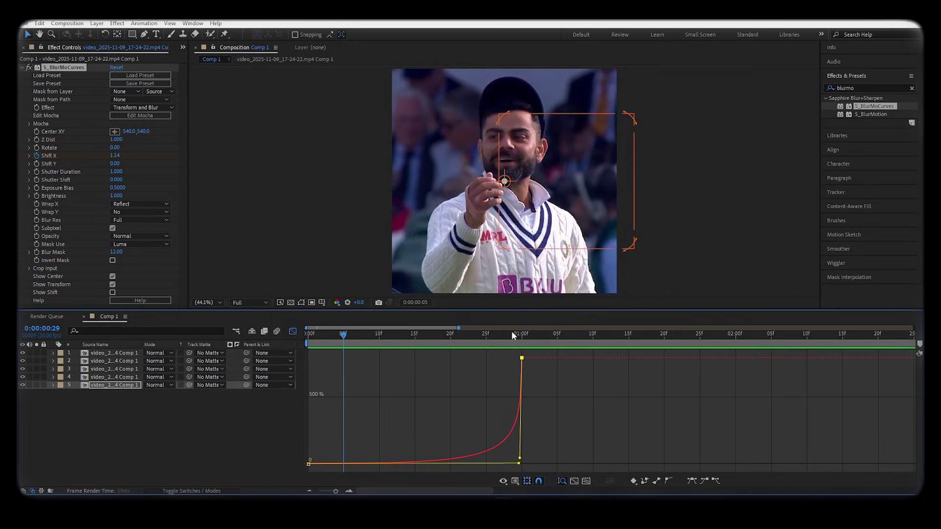
left_click(519, 333)
- Make the second clip's Shift X start fast and ease out, then preview from the start
key("shift+F3")
left_click(552, 378)
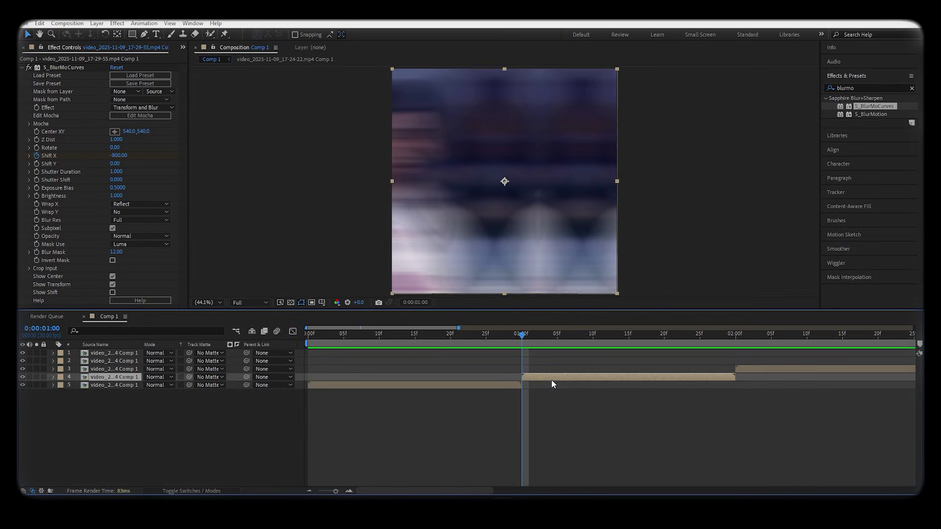
key("u")
key("shift+F3")
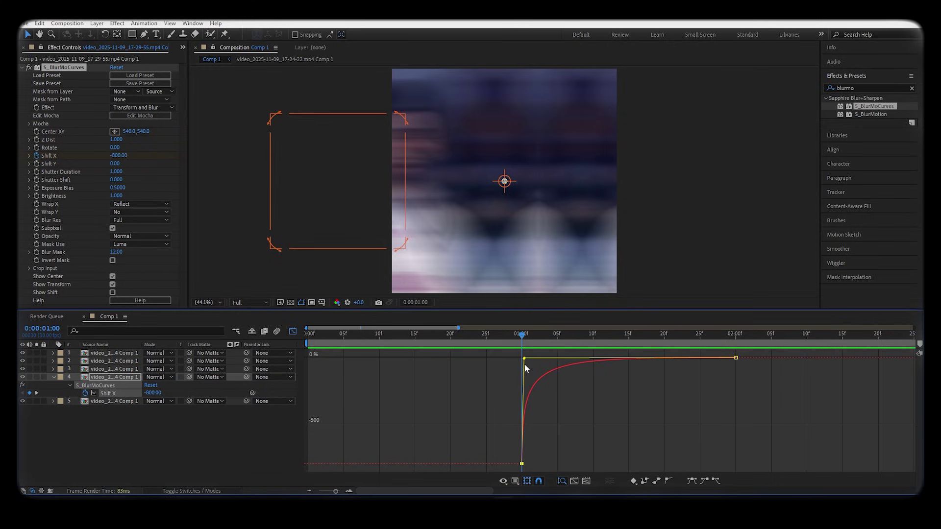
left_click_drag(522, 365, 524, 370)
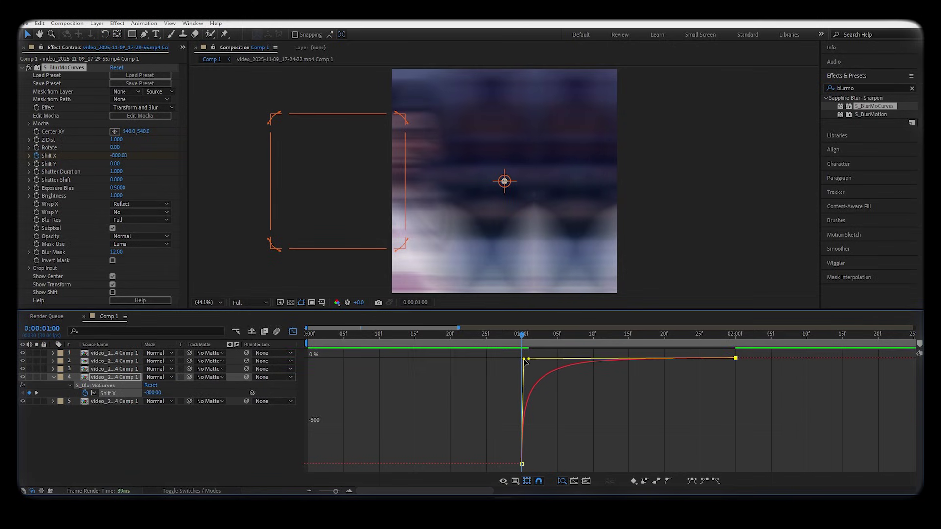
key("u")
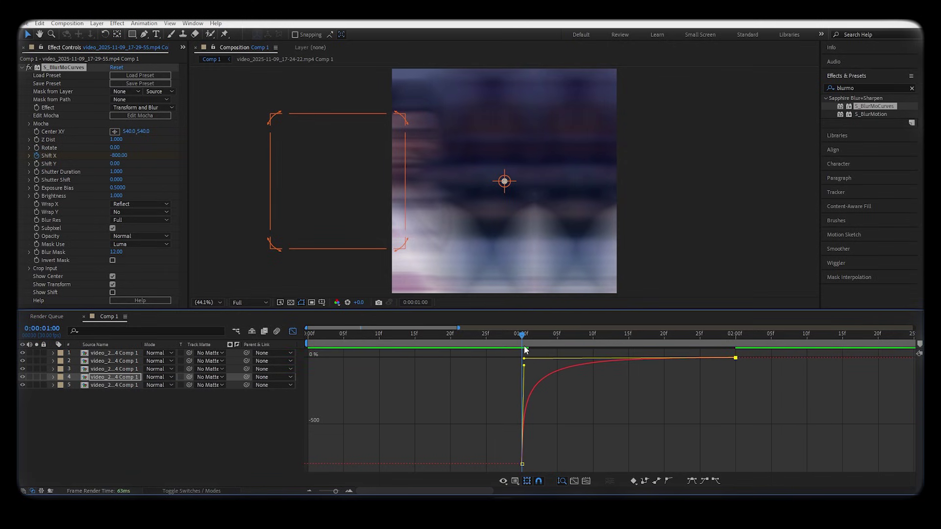
key("shift+F3")
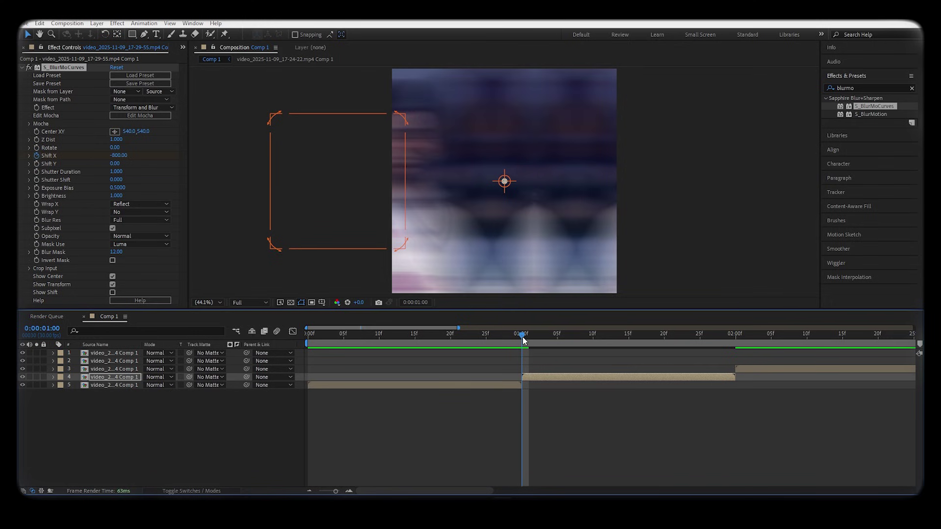
key("Home")
key("space")
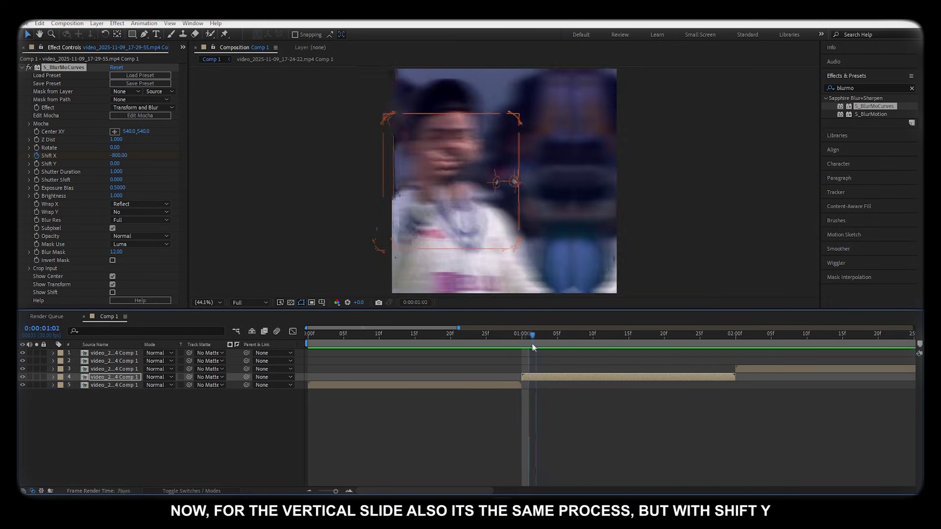
- Keyframe layer 4's Shift Y from 0 at its start to 900 at 2:00
key("space")
key("i")
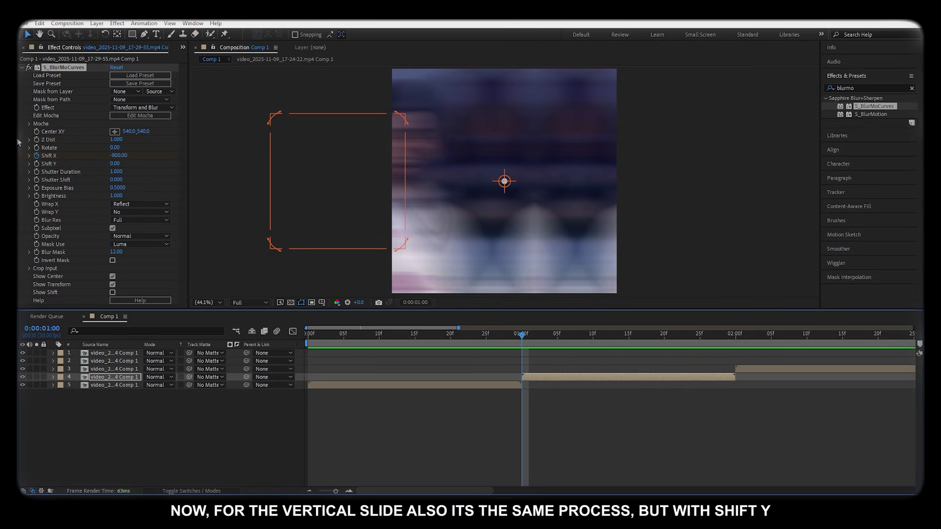
left_click_drag(522, 335, 728, 335)
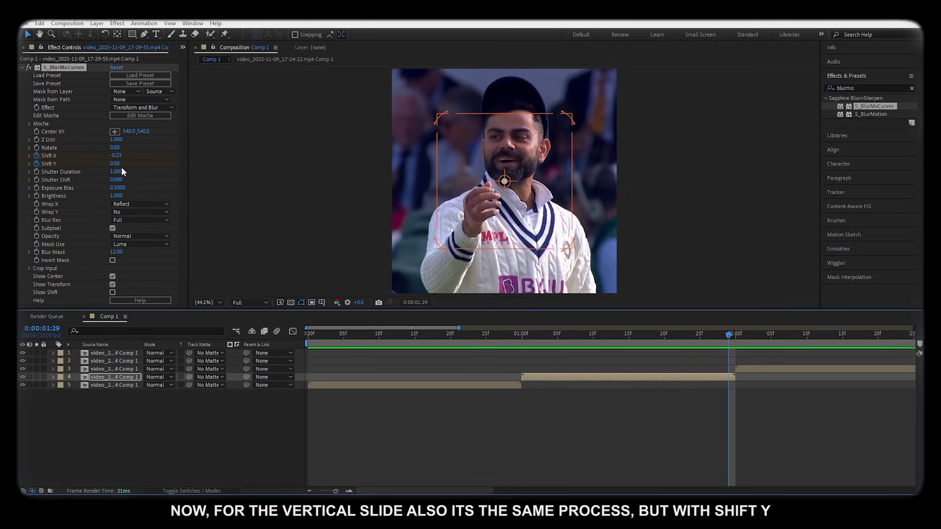
mouse_move(114, 163)
left_mouse_down()
mouse_move(744, 404)
mouse_move(735, 401)
left_mouse_up()
key("u")
left_click_drag(512, 396, 740, 407)
- Ease the Shift Y keyframes and shape the speed graph to accelerate sharply into 2:00
right_click(739, 406)
left_click(605, 424)
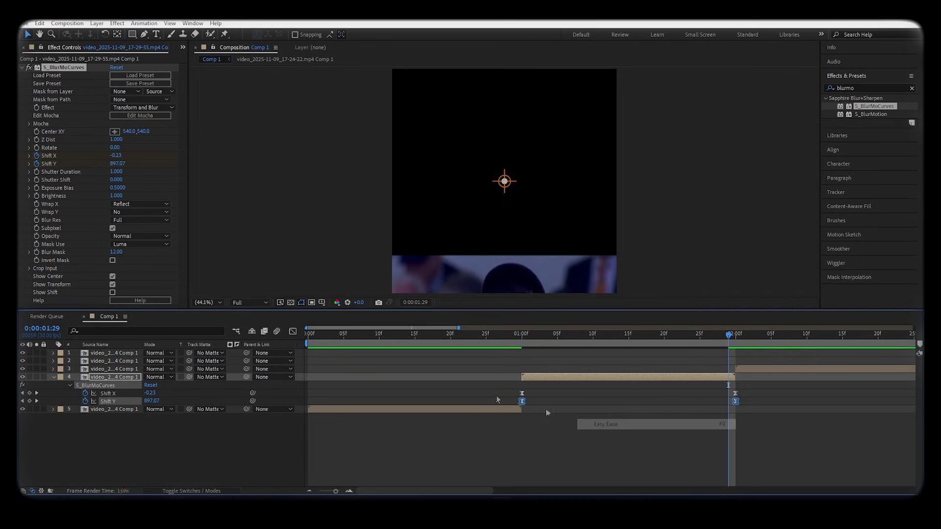
key("shift+F3")
left_click_drag(663, 360, 734, 453)
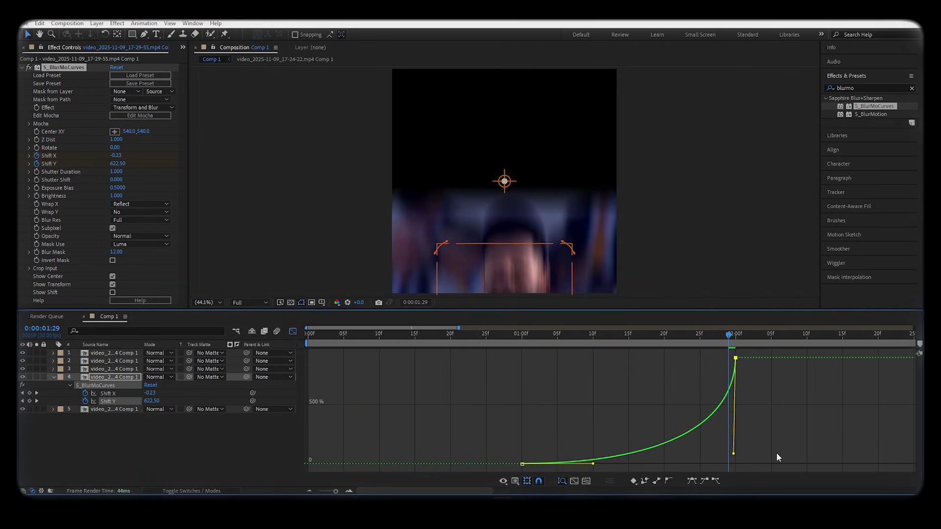
left_click_drag(592, 463, 733, 465)
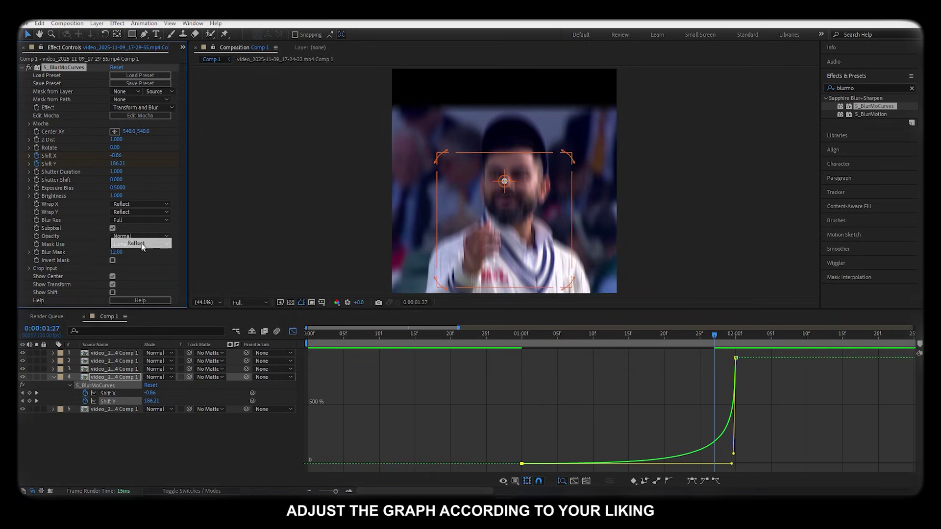
- Apply S_BlurMoCurves to the third clip's layer at 2:00
left_click_drag(720, 339, 735, 339)
left_click(763, 371)
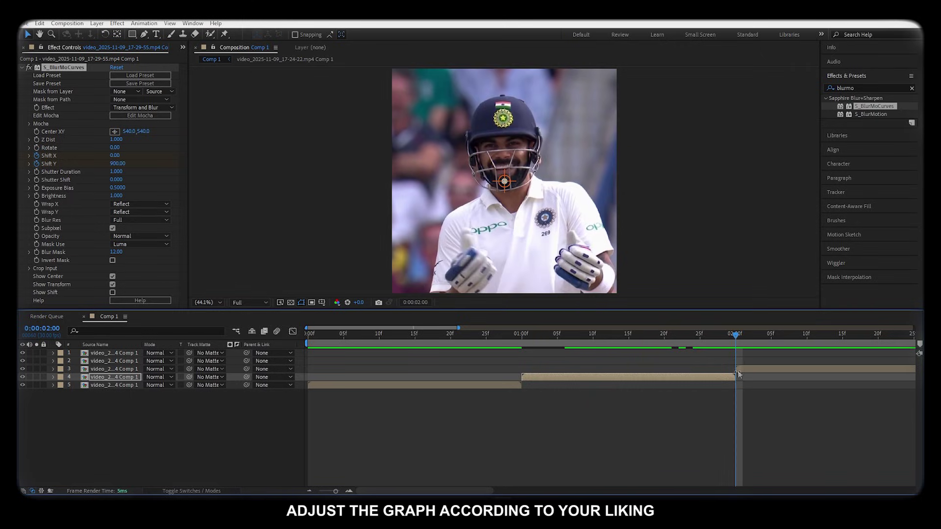
left_click_drag(858, 114, 112, 182)
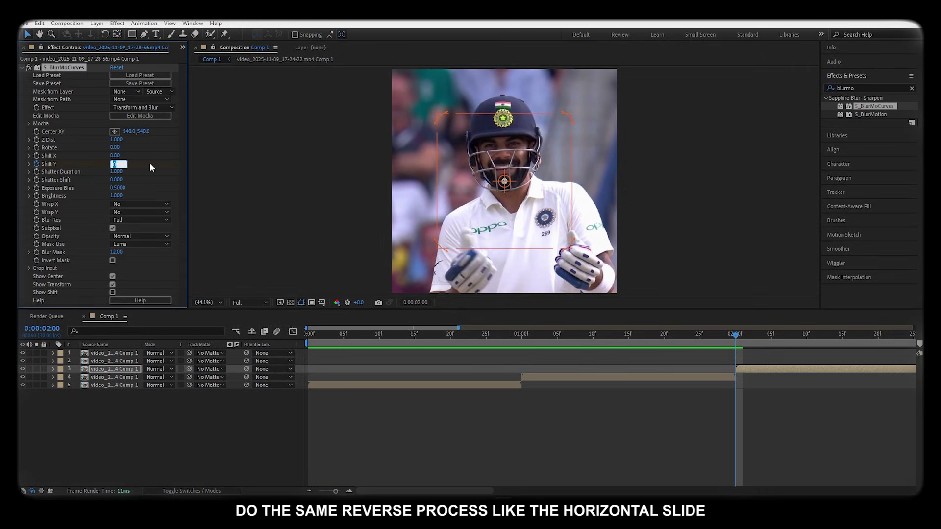
type("-900")
- Keyframe layer 3's Shift Y at -900 at 2:00 and 0 at the slide's end, with Wrap Y Reflect
key("Return")
left_click(140, 212)
left_click(127, 228)
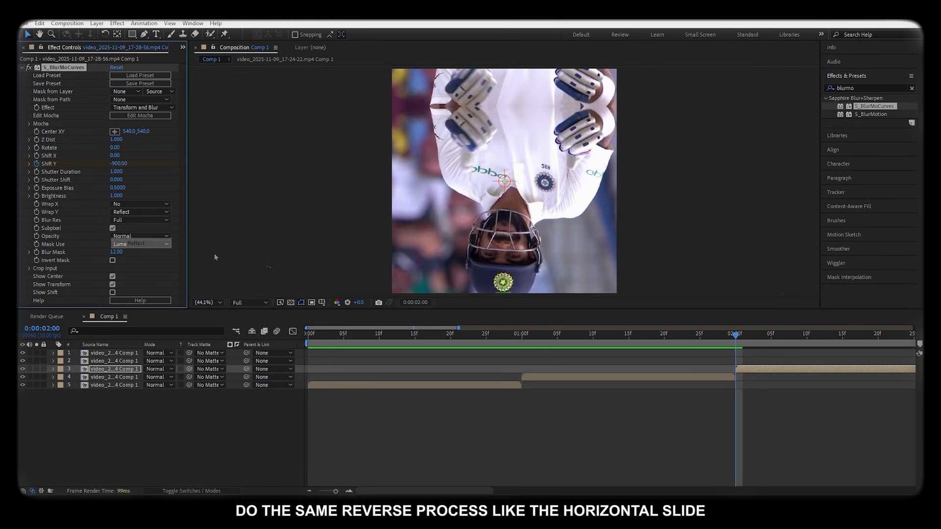
left_click(37, 164)
key("u")
key("space")
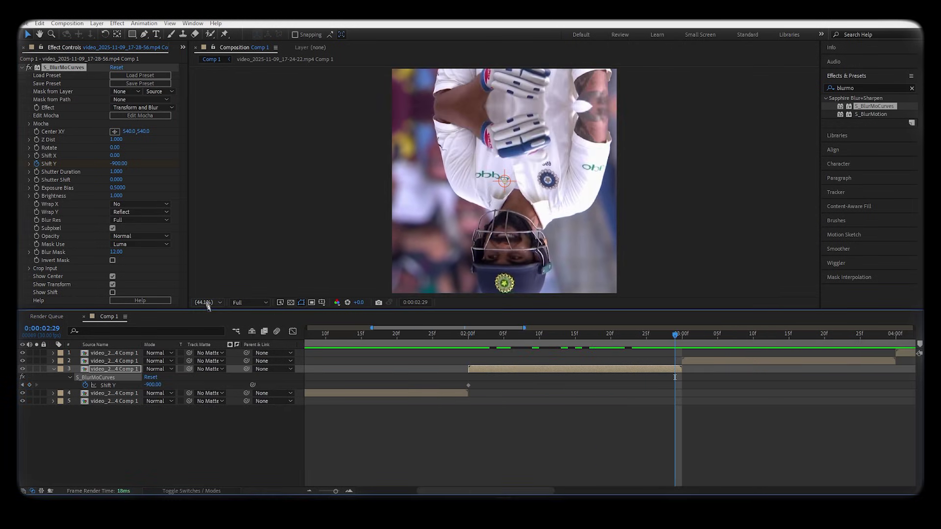
left_click(119, 167)
type("0")
key("Return")
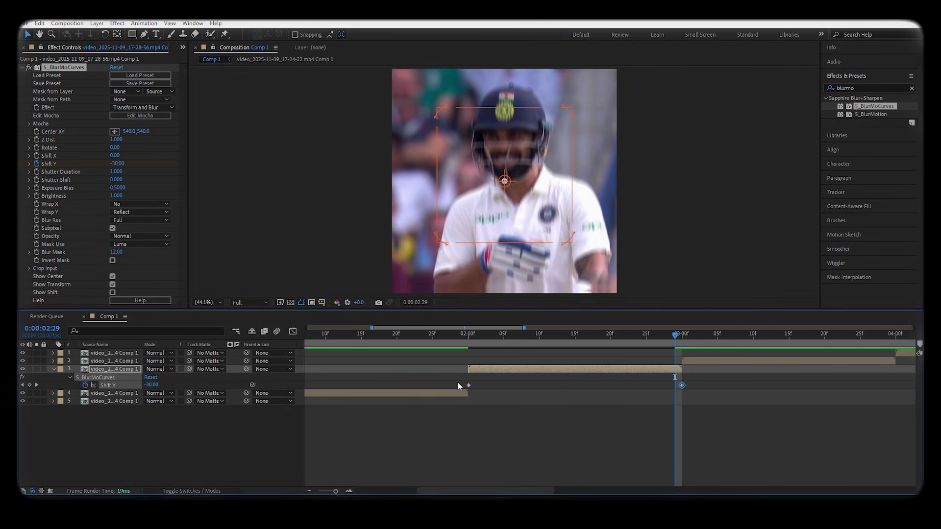
- Ease both Shift Y keyframes so the slide starts abruptly and settles slowly, then preview
left_click_drag(458, 382, 683, 398)
right_click(680, 387)
mouse_move(777, 377)
left_click(553, 408)
key("shift+F3")
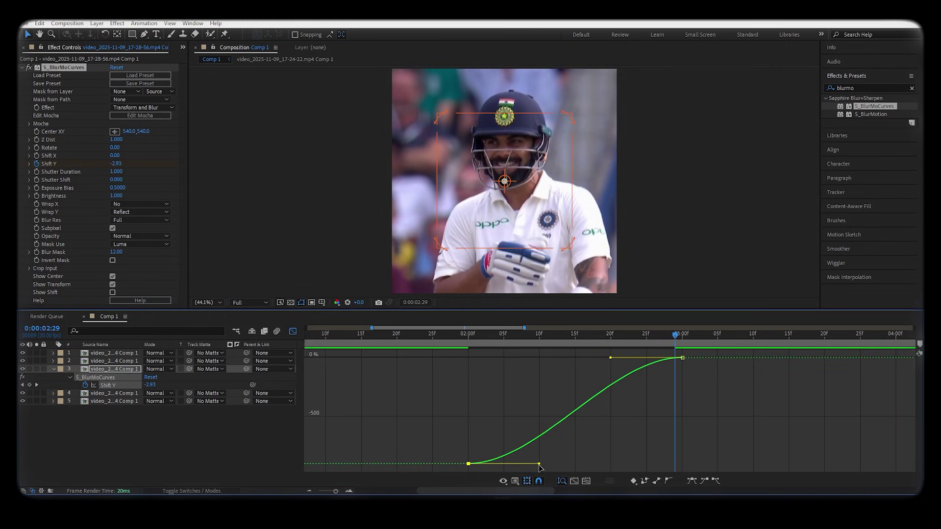
left_click_drag(539, 464, 398, 367)
left_click_drag(610, 357, 471, 362)
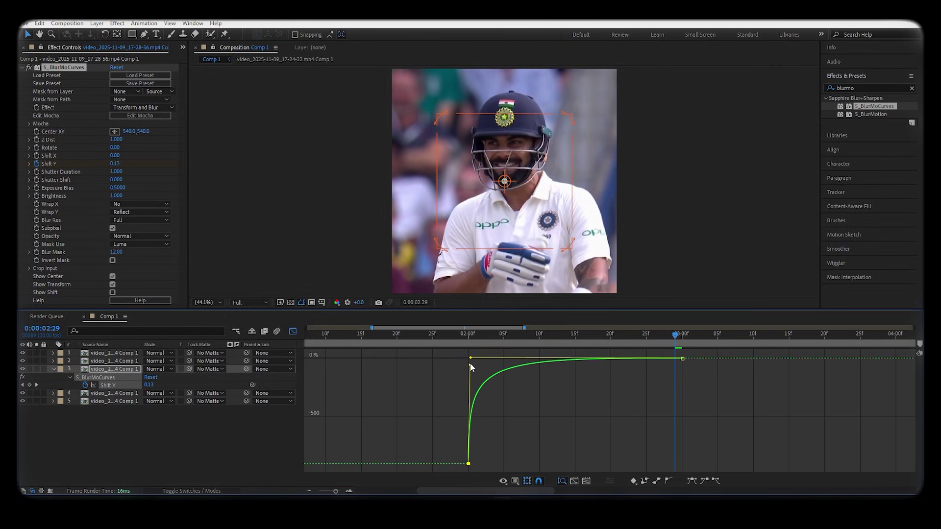
left_click(440, 334)
left_click(292, 331)
key("u")
key("Home")
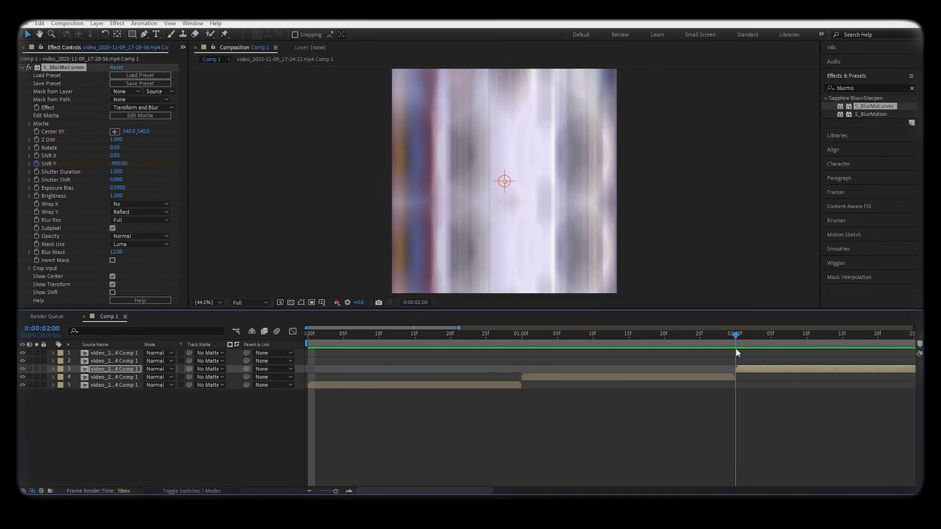
- Pull layer 4's Shift Y speed handle down to the baseline for a harder snap, then preview
key("u")
left_click(293, 332)
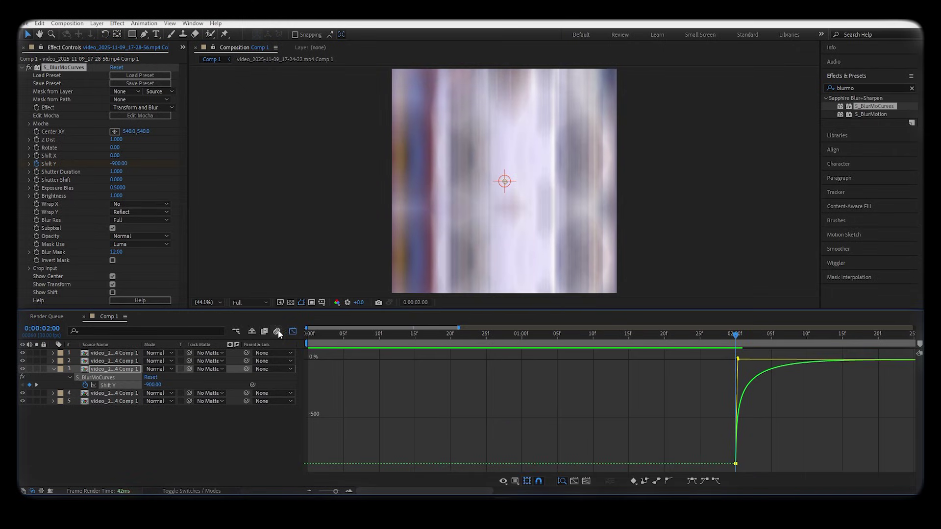
left_click(293, 333)
left_click(686, 392)
key("u")
left_click(735, 417)
left_click(293, 332)
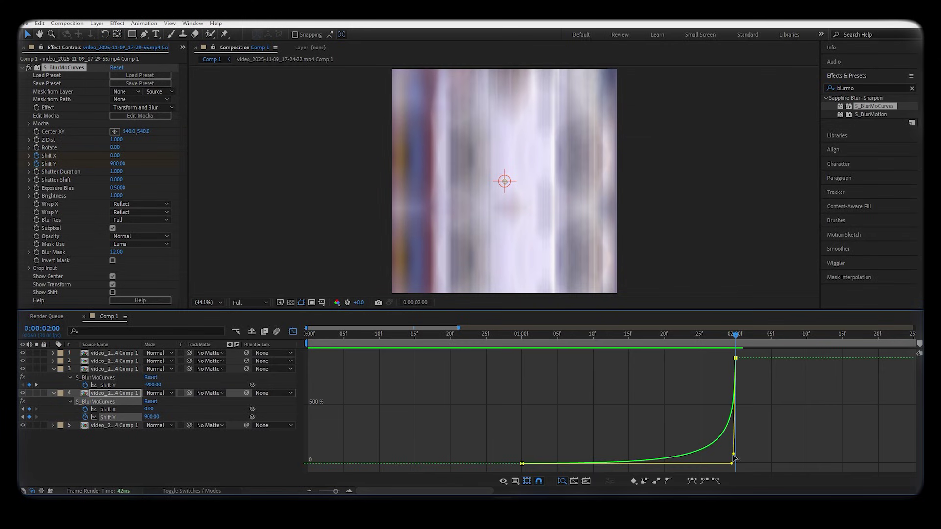
left_click_drag(734, 455, 735, 466)
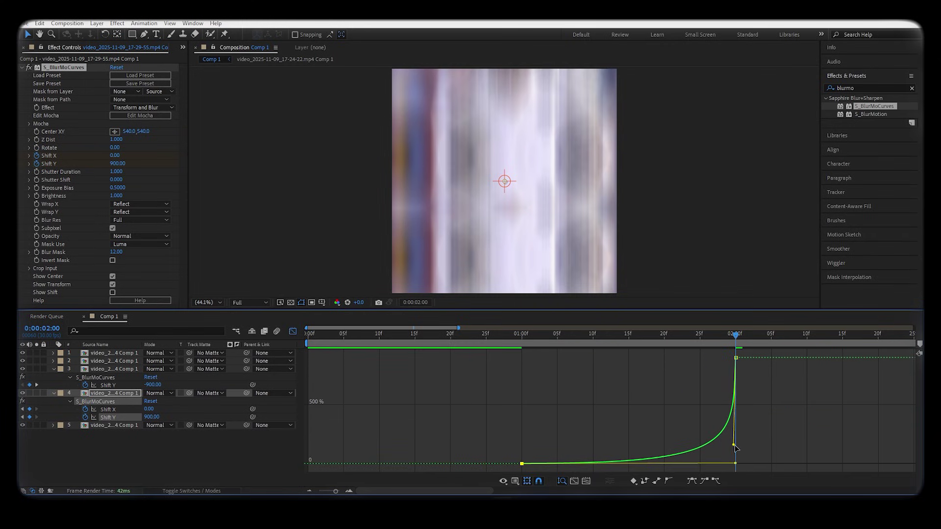
key("shift+F3")
key("space")
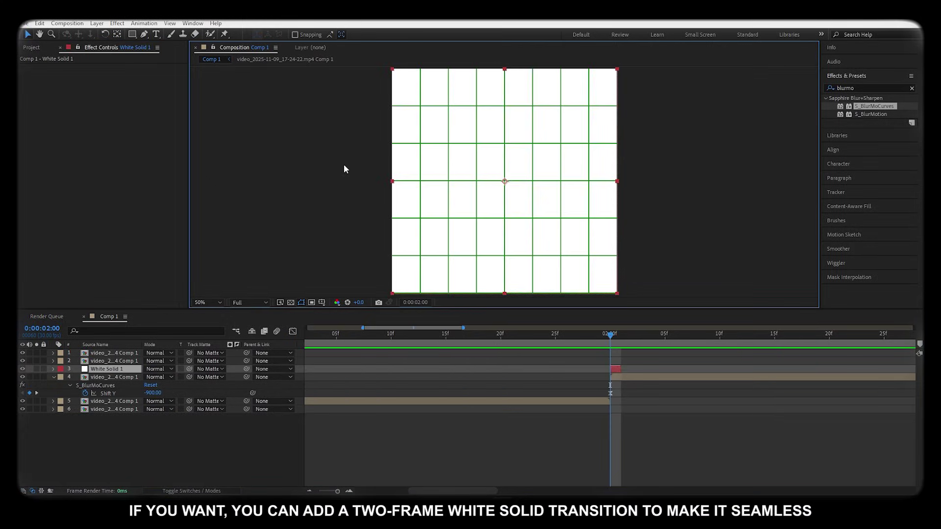
- Draw a Pen mask covering the top half of White Solid 1
key("period")
left_click(250, 183)
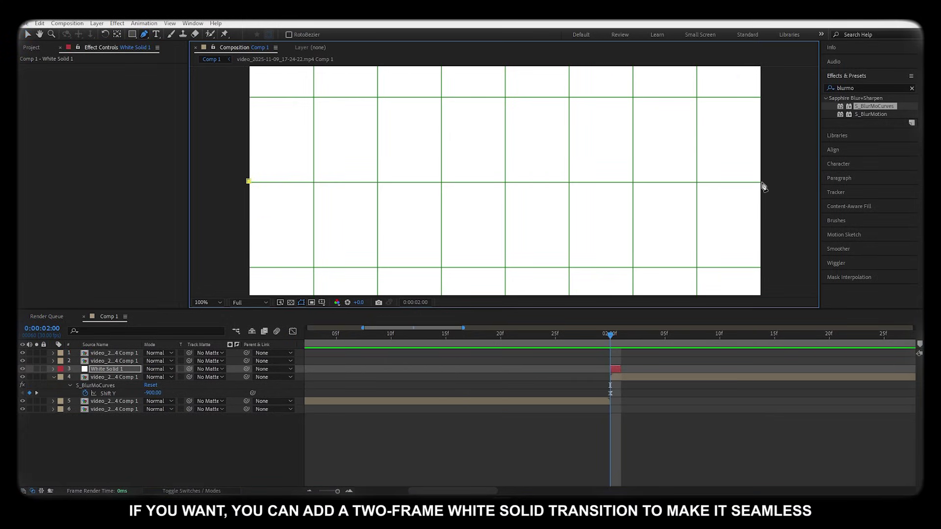
key("comma")
left_click(479, 192)
key("comma")
left_click(347, 186)
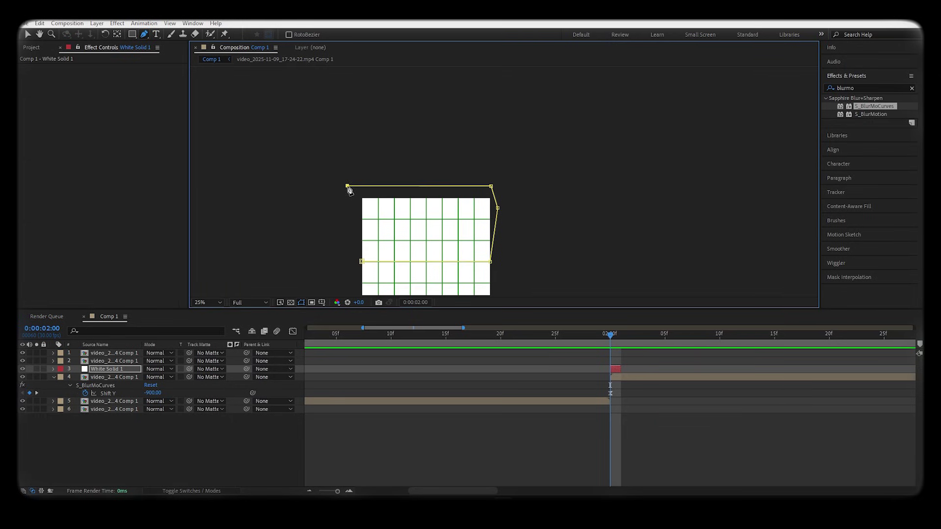
left_click(362, 262)
key("period")
key("period")
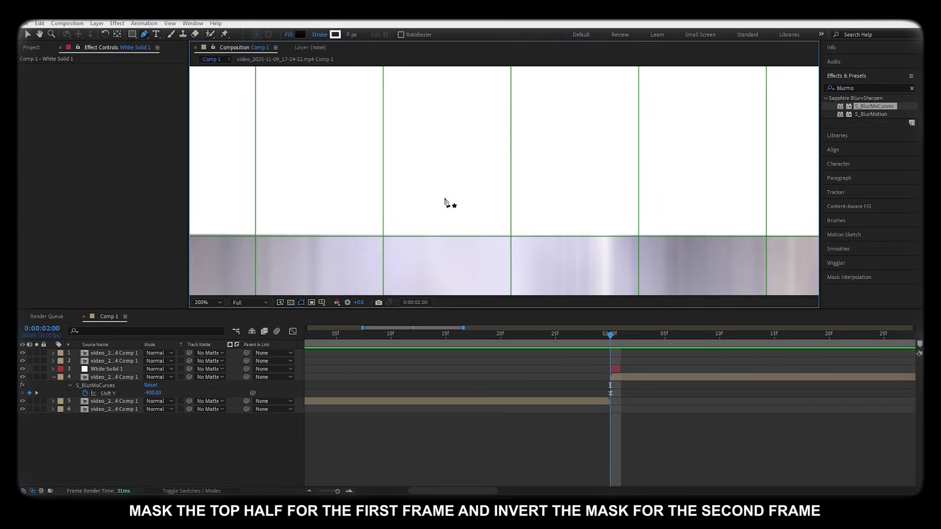
key("comma")
key("comma")
- Duplicate the masked solid one frame earlier to 1:29 and preview the split flash
key("shift+slash")
left_click(616, 370)
key("ctrl+d")
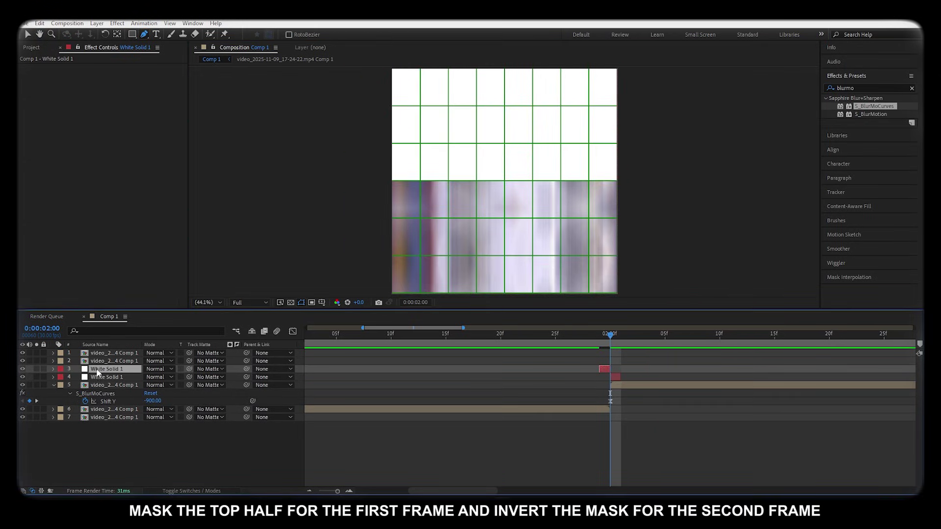
key("Page_Up")
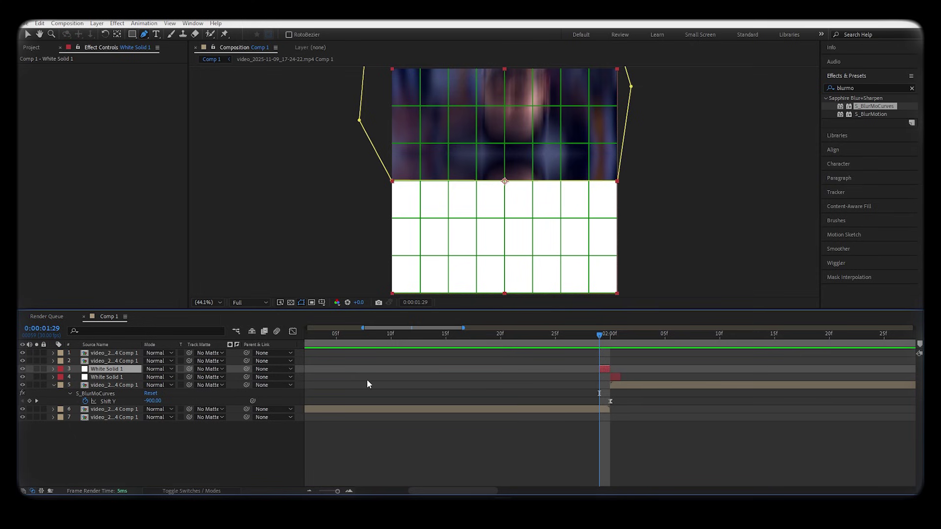
key("space")
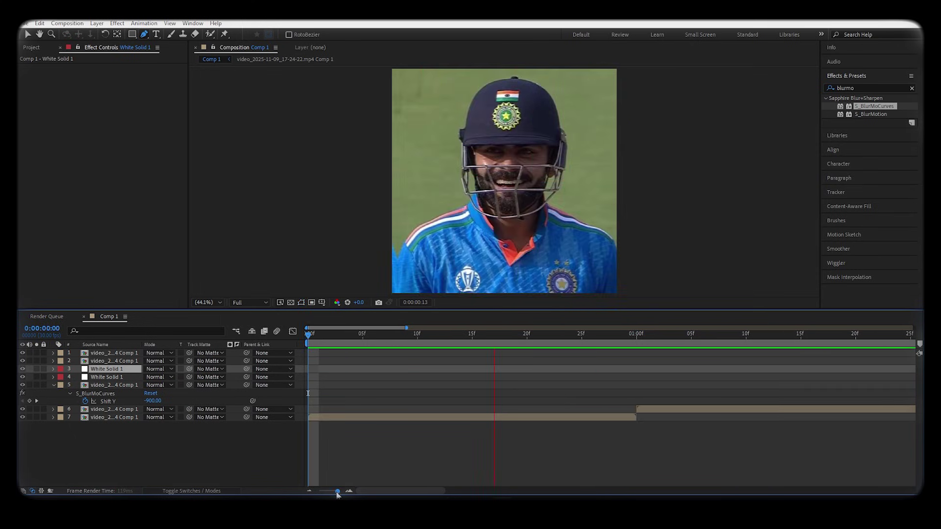
left_click_drag(337, 492, 319, 491)
- Zoom the timeline around 3:00 and drop S_BlurMoCurves onto layer 2
left_click(453, 387)
left_click_drag(454, 389, 427, 392)
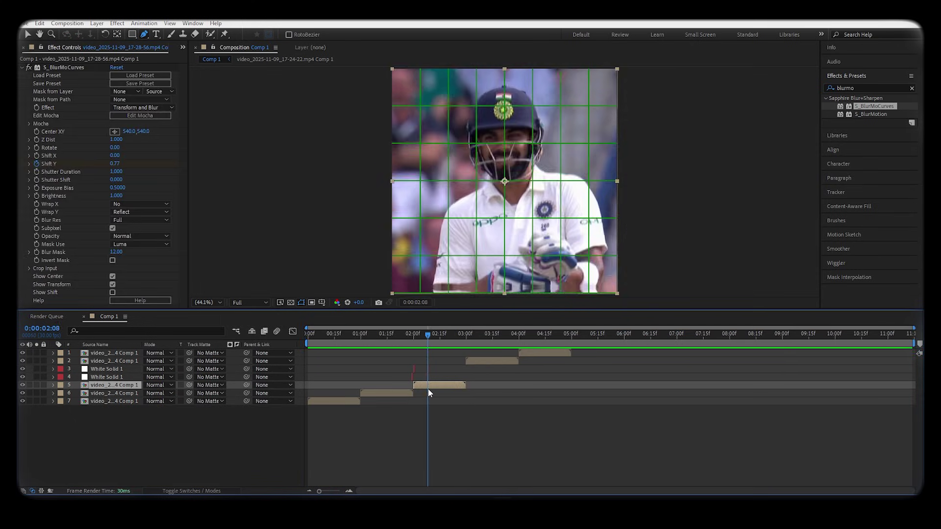
key("o")
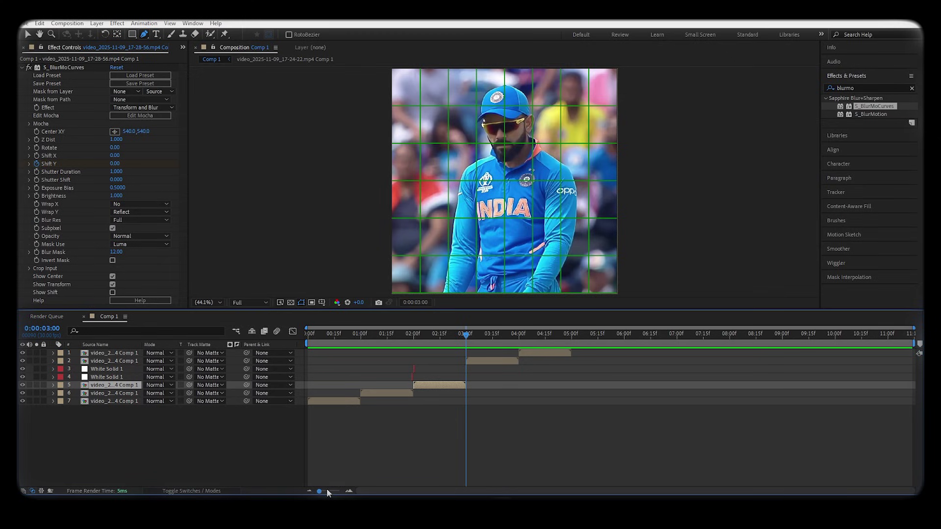
left_click_drag(327, 491, 337, 491)
left_click(627, 362)
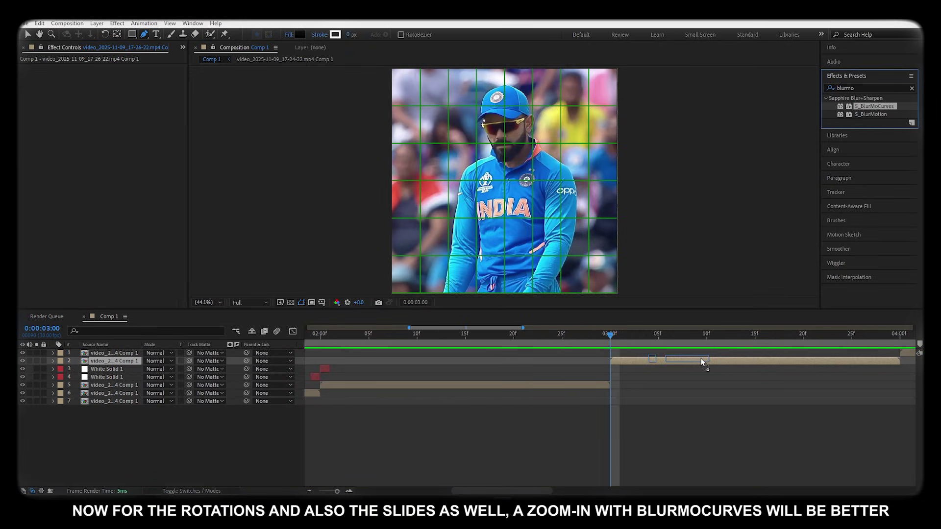
left_click_drag(882, 114, 701, 358)
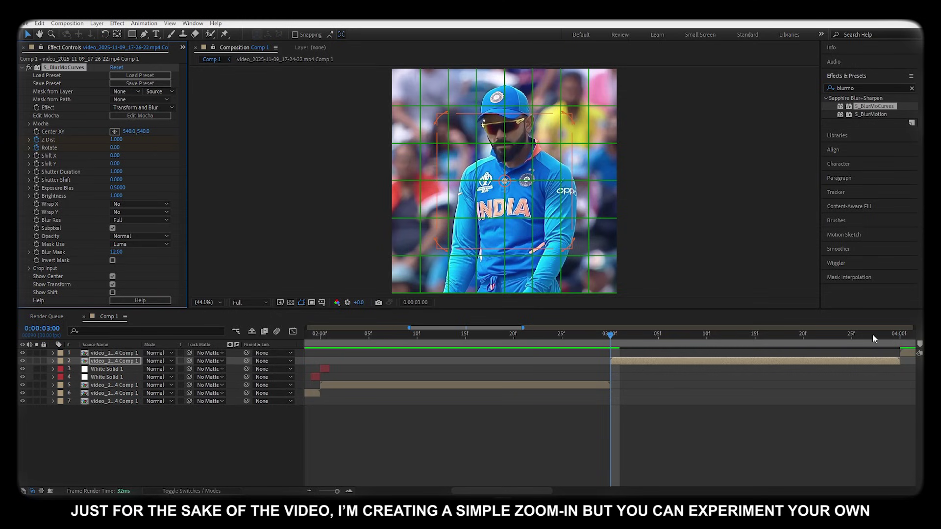
- Keyframe Z Dist down to 0.72 at 4 seconds on layer 2, nudging the end keyframe later
left_click(890, 335)
left_click_drag(116, 139, 106, 141)
type("0.7")
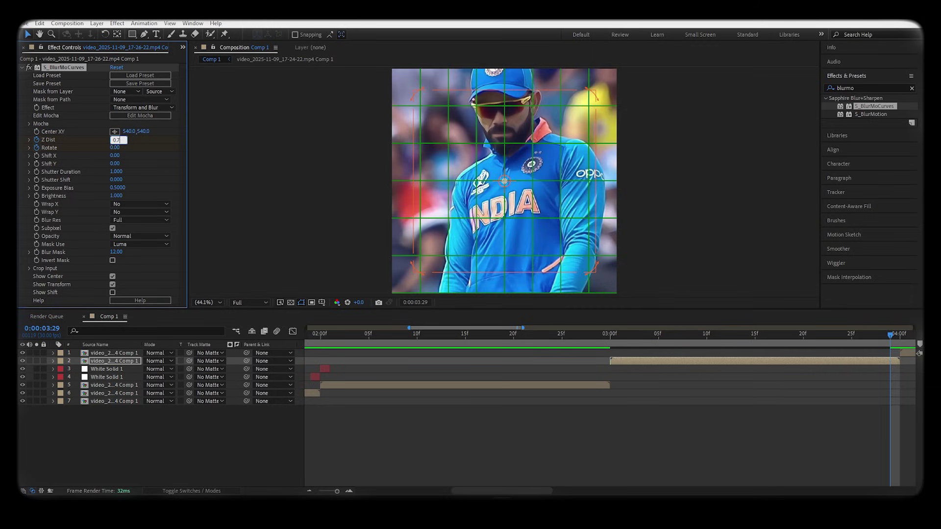
type("2")
key("Return")
key("u")
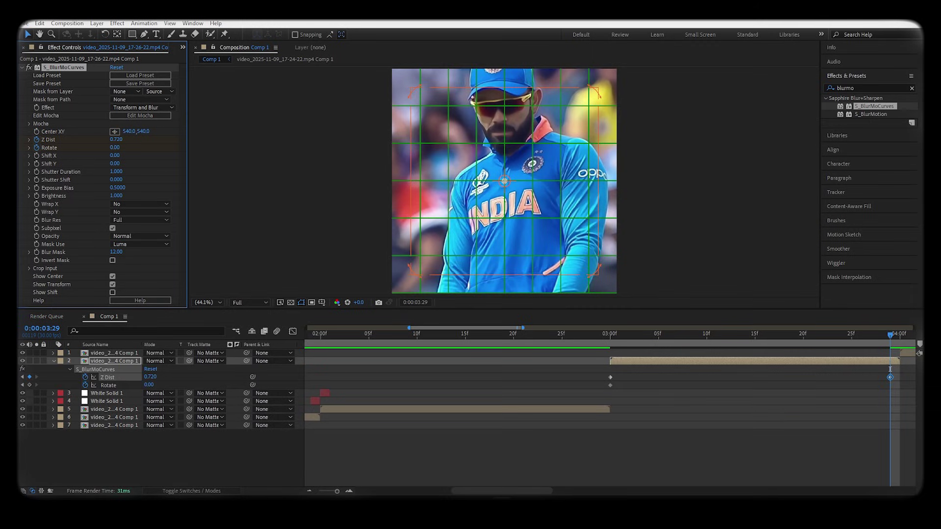
left_click_drag(890, 378, 899, 378)
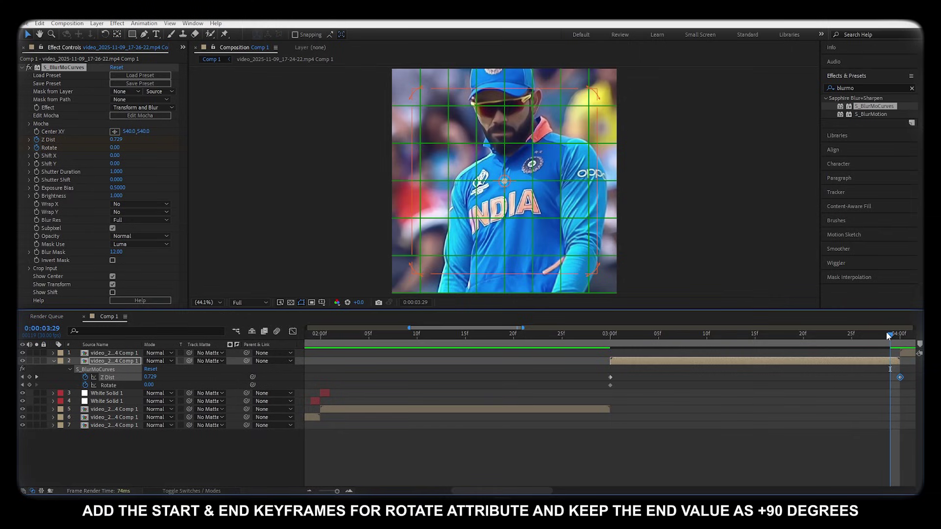
- Keyframe Rotate to 90 at the clip end and nudge that keyframe slightly later
left_click(115, 148)
type("0")
key("Return")
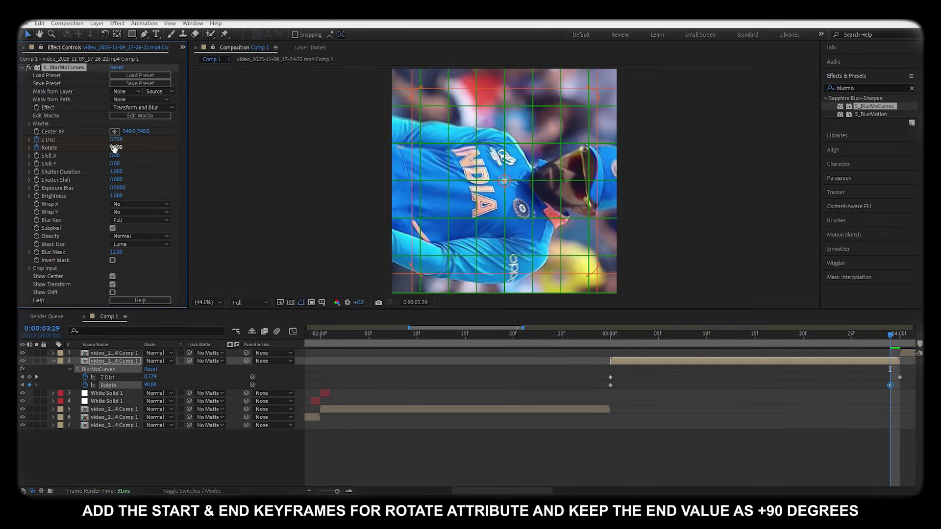
left_click_drag(890, 385, 899, 385)
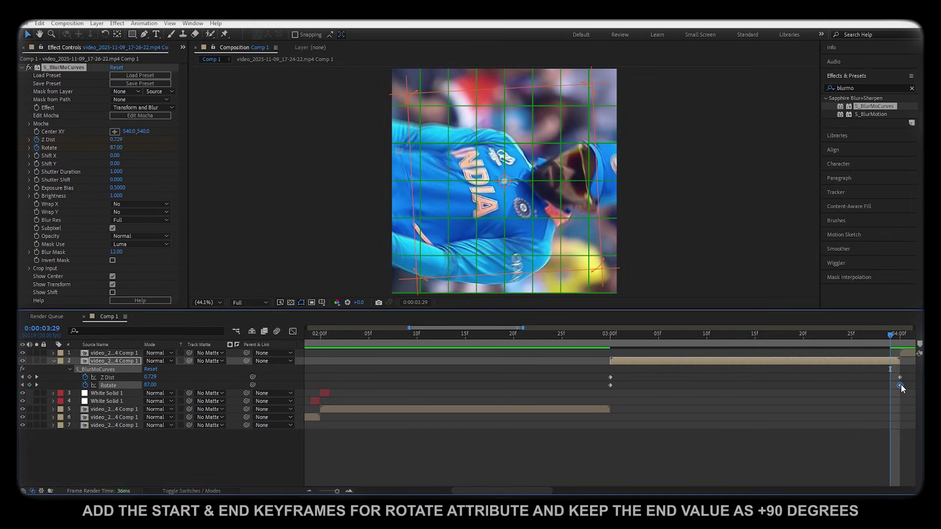
- Apply Easy Ease to all Z Dist and Rotate keyframes and open the Graph Editor
left_click_drag(602, 373, 907, 389)
right_click(899, 385)
left_click(681, 409)
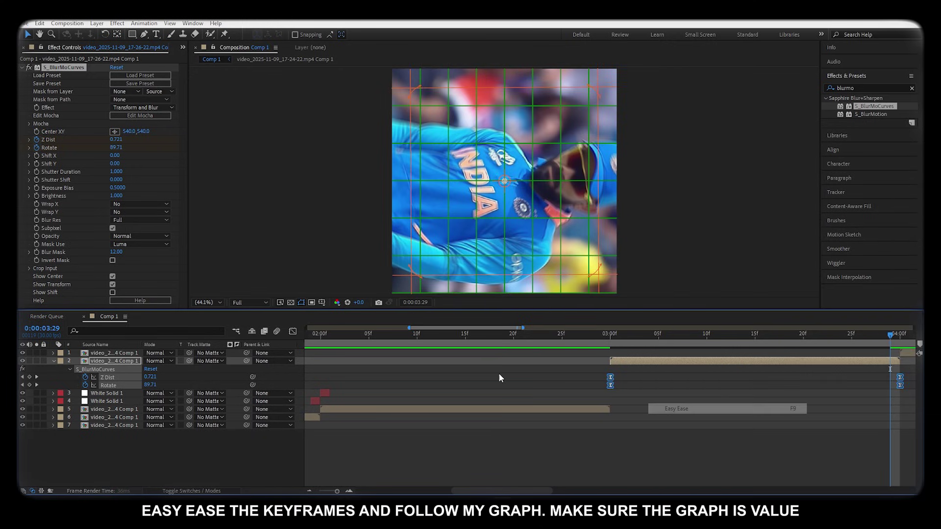
left_click(292, 331)
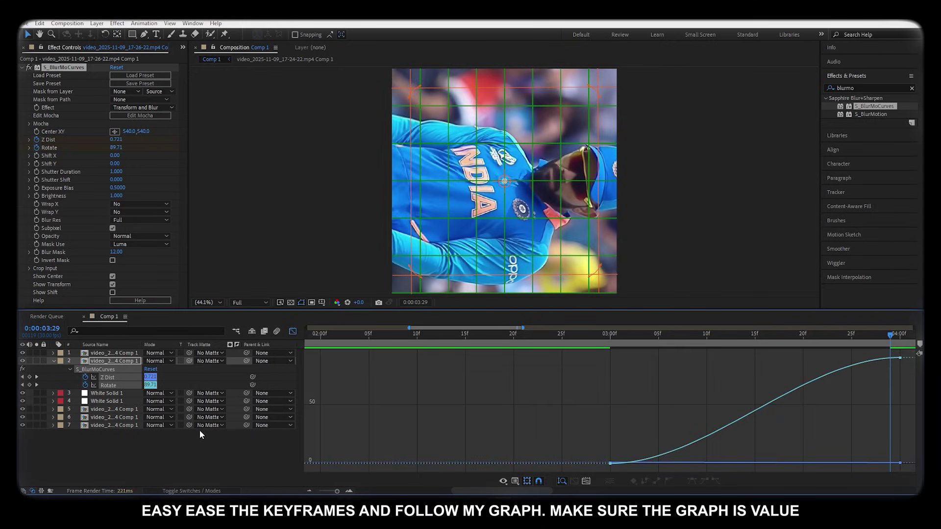
- Reshape the Z Dist curve so the zoom starts quickly, then scrub to preview
left_click(105, 377)
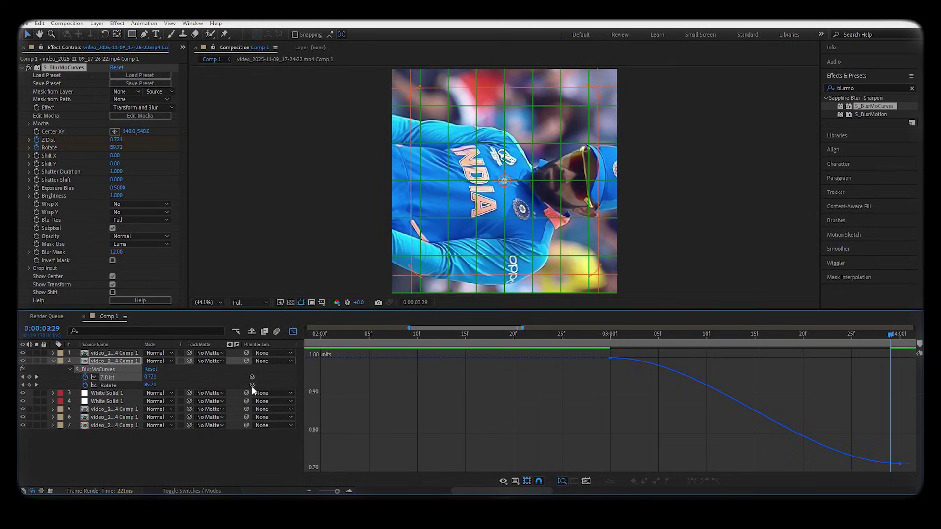
left_click(686, 376)
left_click_drag(707, 359, 686, 430)
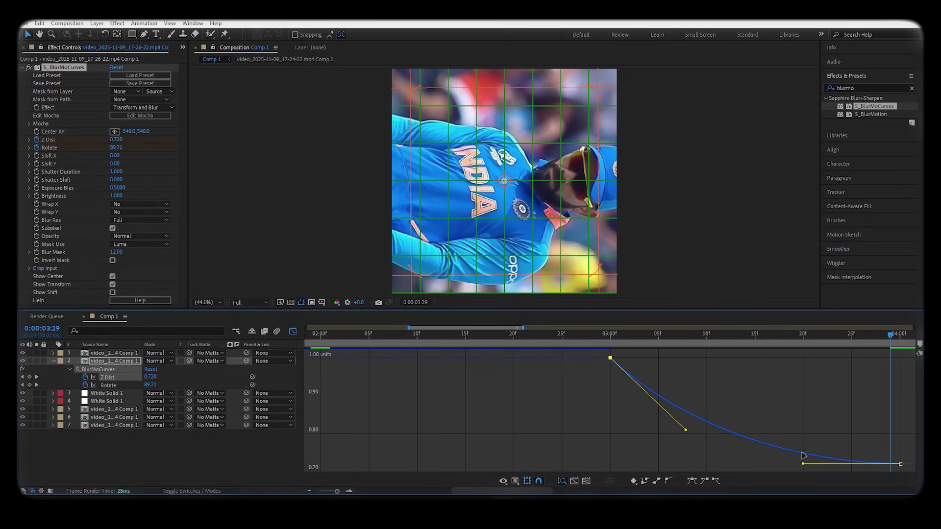
left_click_drag(803, 463, 796, 394)
left_click_drag(569, 343, 892, 367)
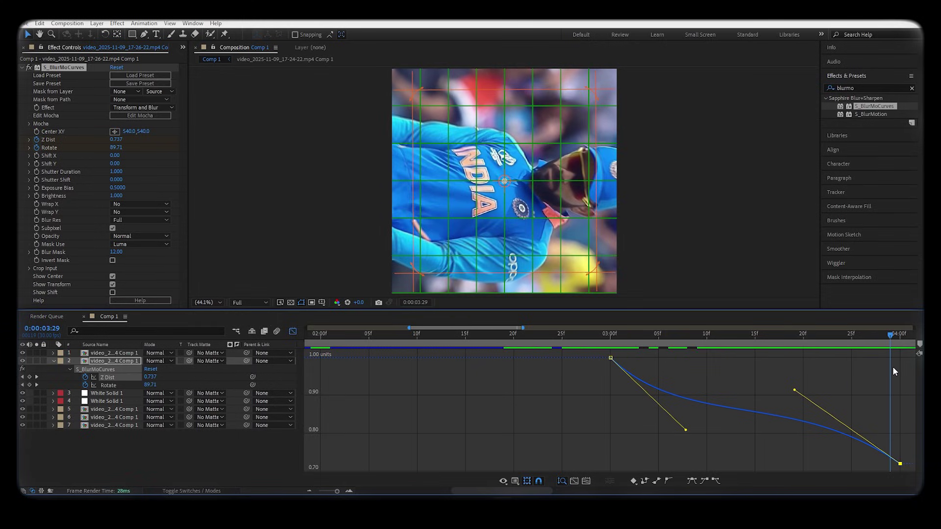
- Shape the Rotate curve with a long slow start and a sharp whip into 90° near 4 seconds
left_click(101, 386)
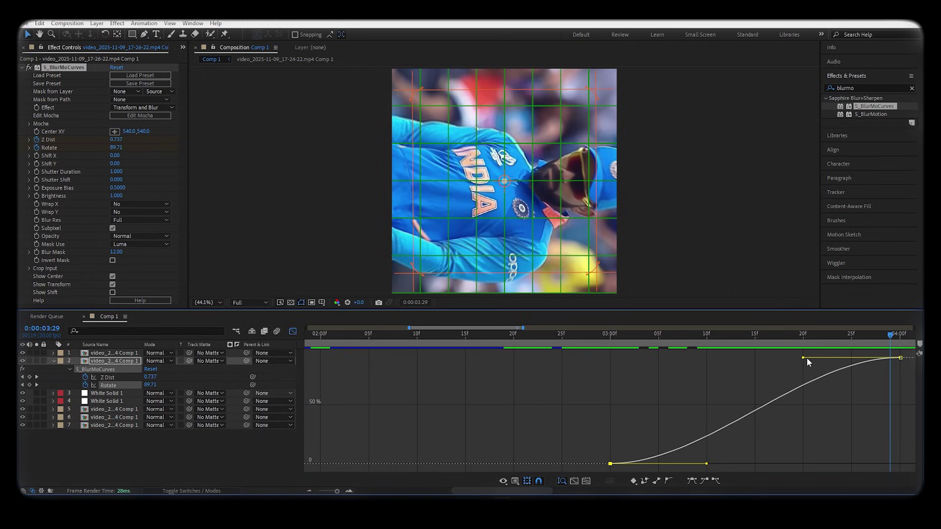
mouse_move(804, 359)
left_mouse_down()
mouse_move(834, 457)
mouse_move(911, 469)
left_mouse_up()
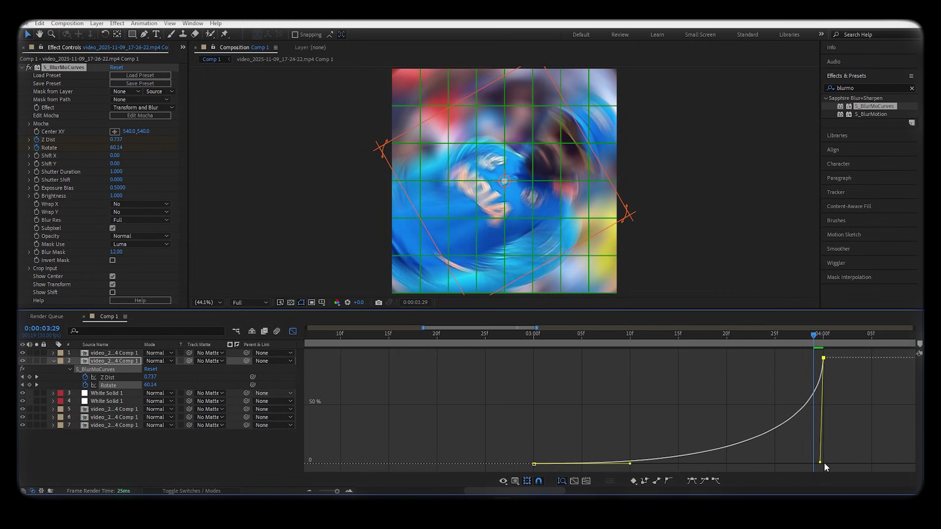
left_click_drag(629, 463, 819, 463)
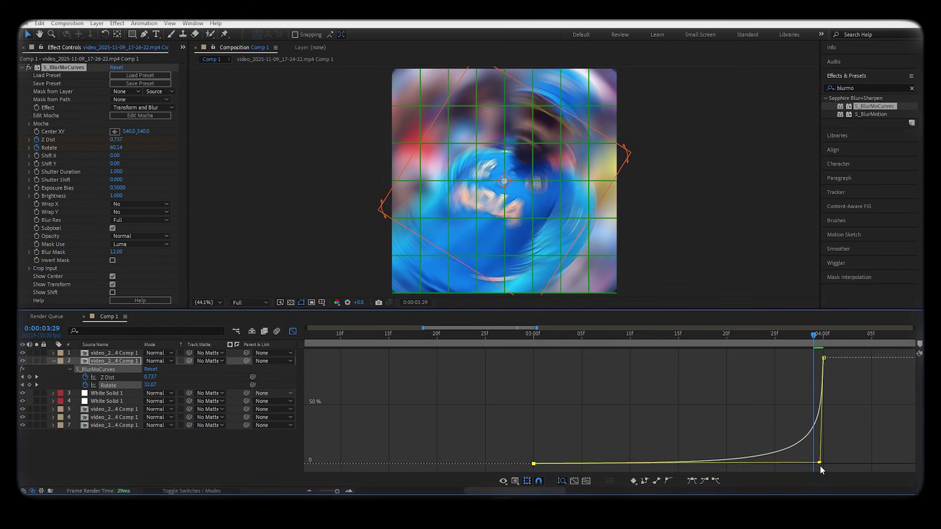
mouse_move(799, 338)
left_mouse_down()
mouse_move(675, 348)
mouse_move(853, 348)
left_mouse_up()
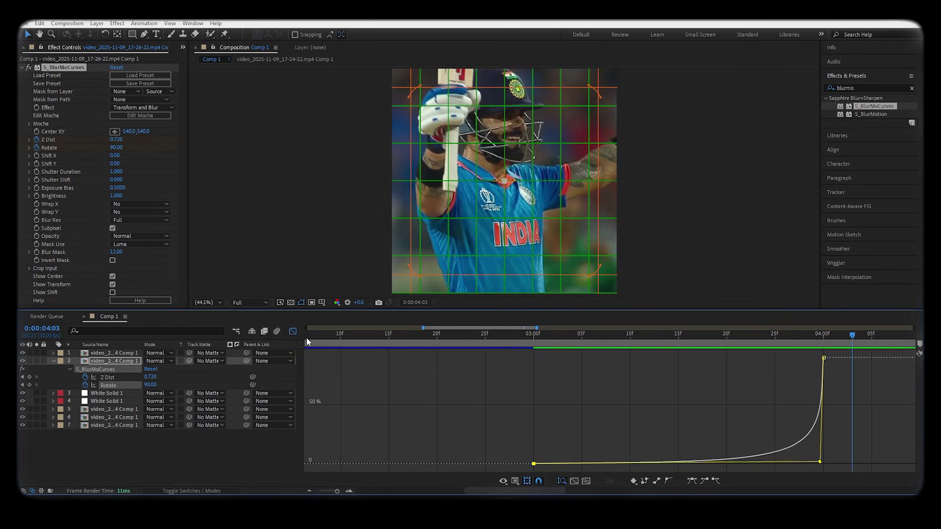
- Leave the Graph Editor, collapse properties and preview the zoom-rotate transition
key("shift+F3")
key("u")
key("space")
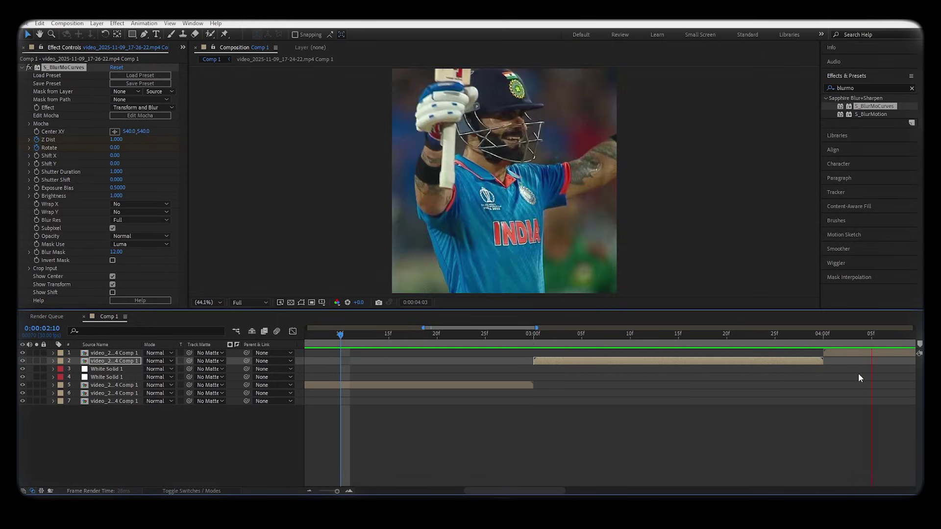
- At 4:00, apply S_BlurMoCurves to layer 1, the clip starting there
left_click(825, 336)
left_click(830, 351)
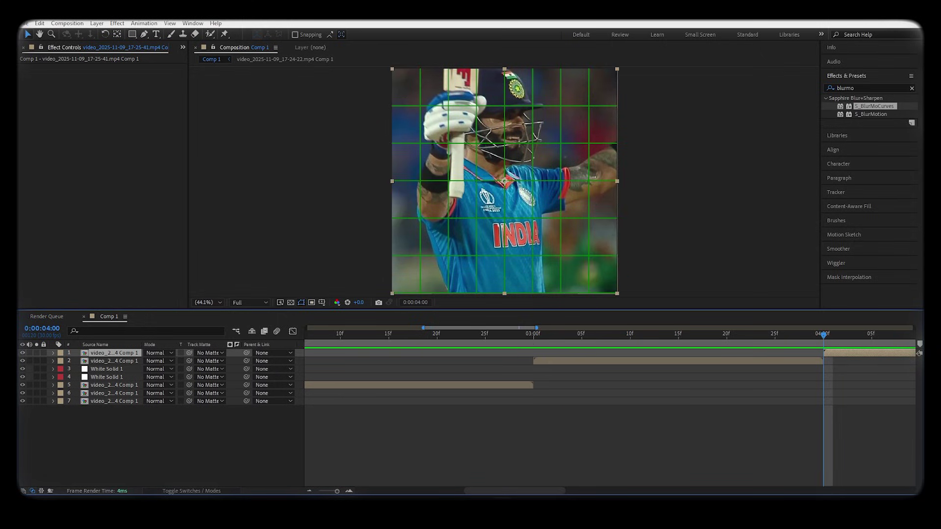
left_click_drag(882, 109, 863, 354)
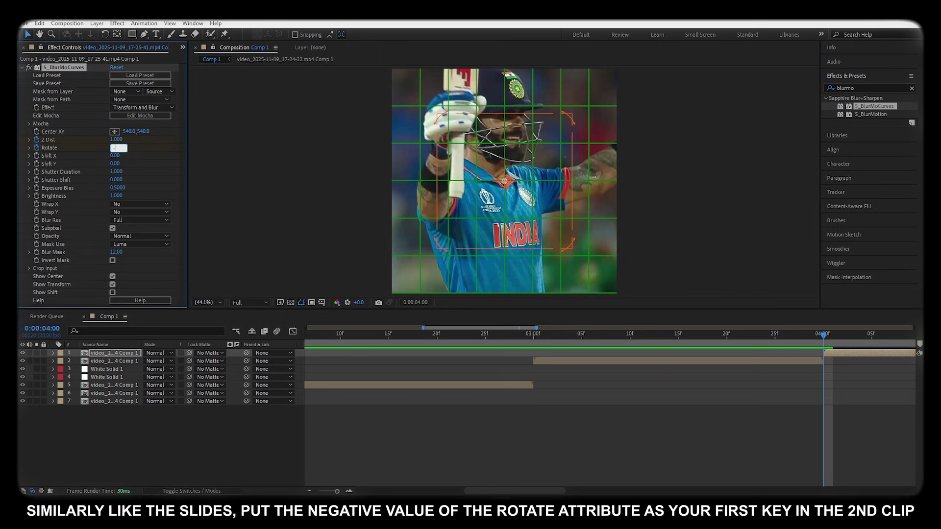
- Commit Rotate -90 at 4:00 on layer 1 and move to 5:00
key("Return")
key("u")
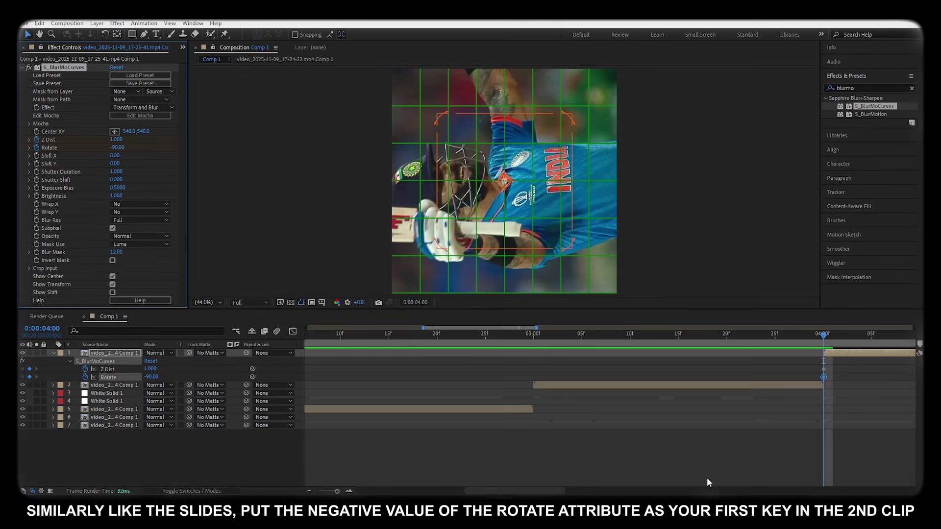
scroll(685, 398, "right", 5)
left_click(829, 335)
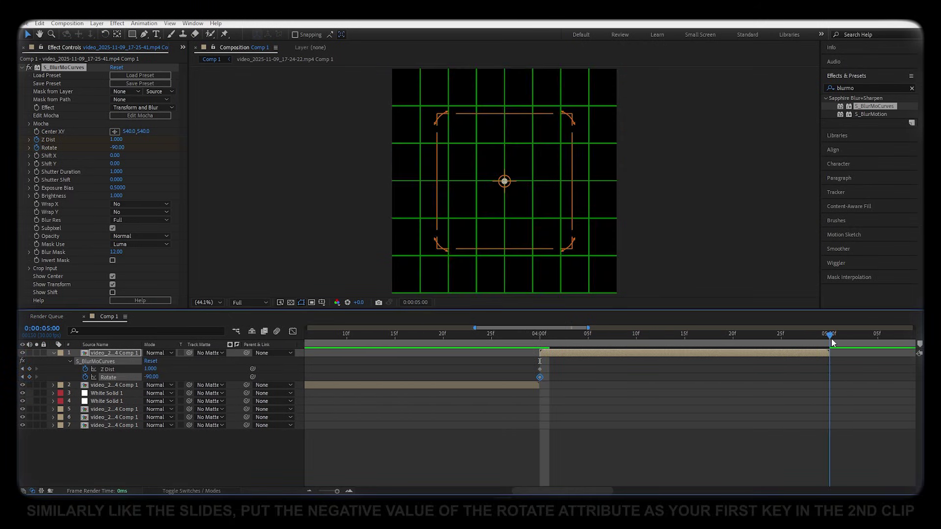
- At 5:00 set Z Dist to 0.720 and Rotate to 0, then select the 4:00–5:00 keyframes
left_click(118, 139)
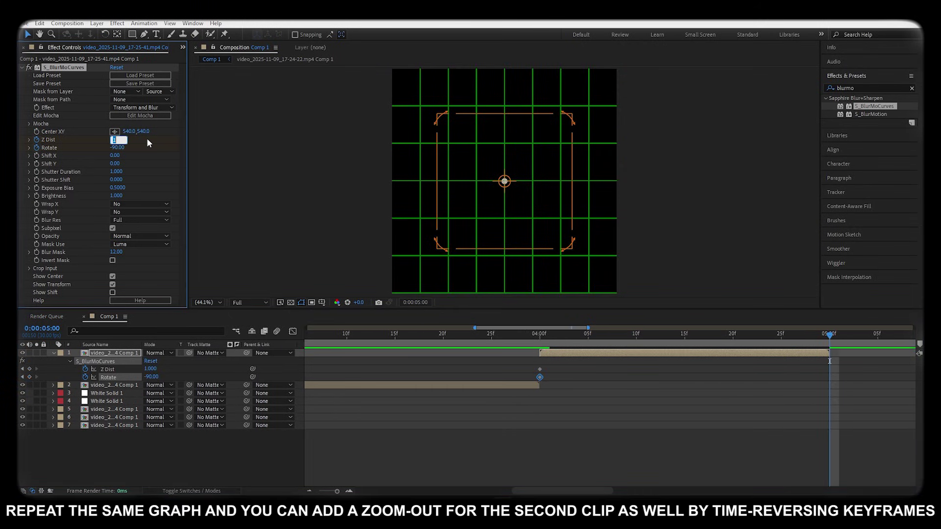
type("-0.72")
key("Return")
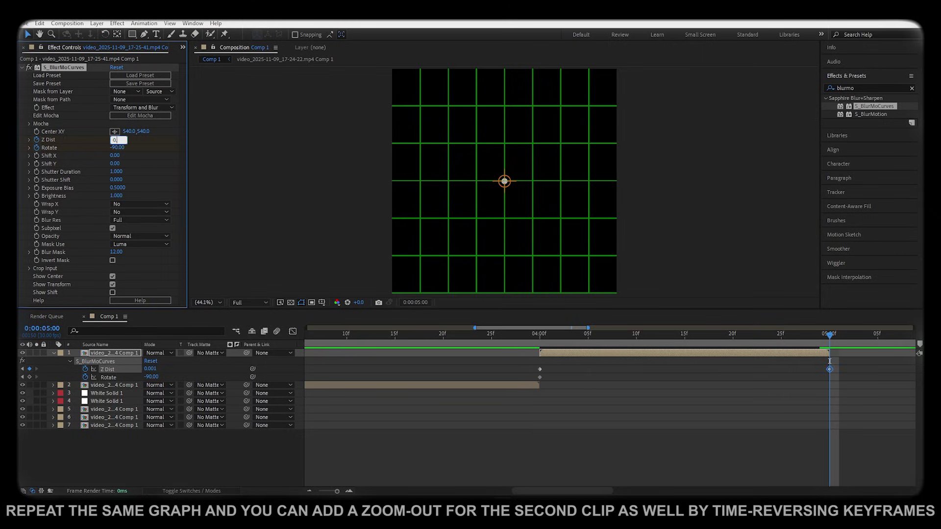
type(".72")
key("Return")
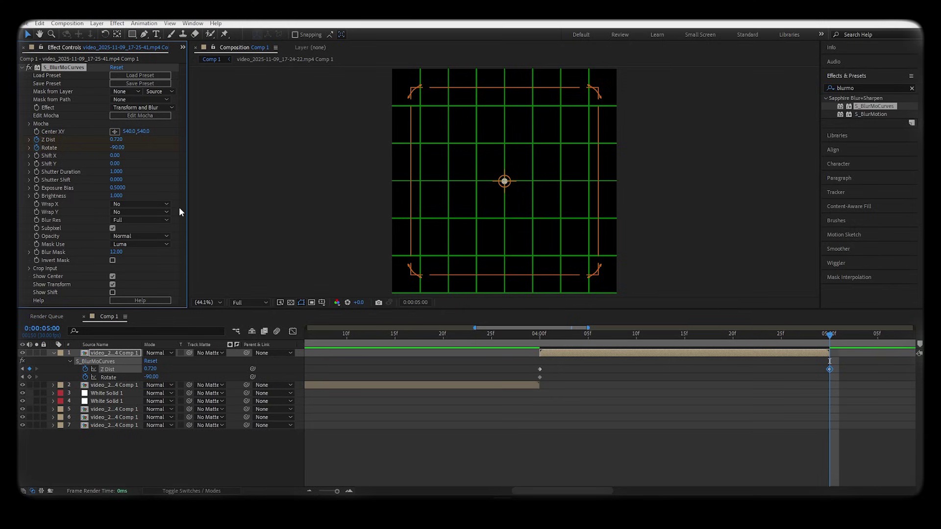
type("0")
key("Return")
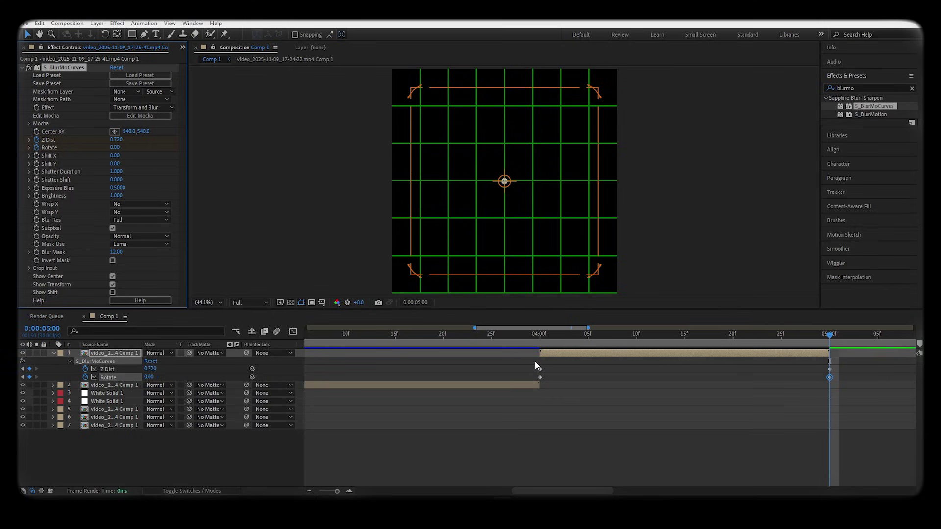
left_click_drag(534, 361, 833, 379)
- Apply Easy Ease to layer 1's selected keyframes and open the Graph Editor
right_click(829, 376)
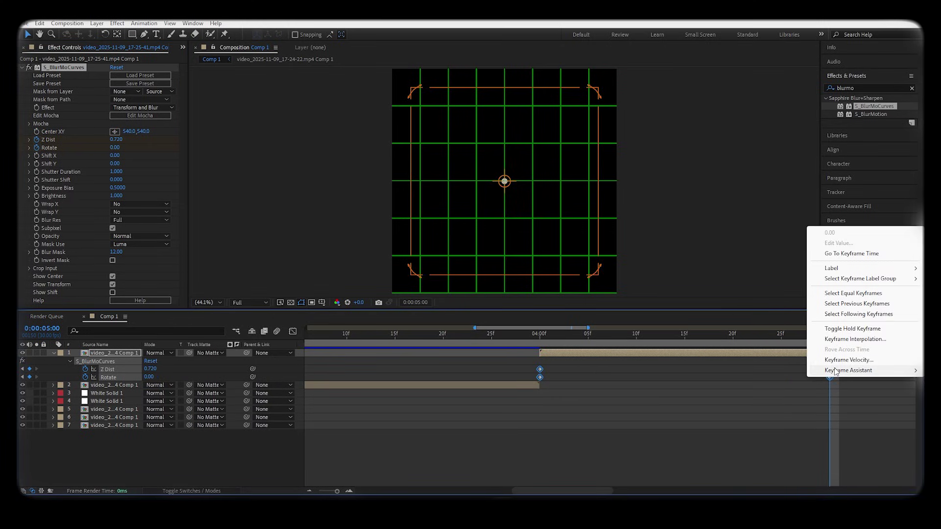
mouse_move(835, 371)
left_click(720, 401)
left_click(292, 331)
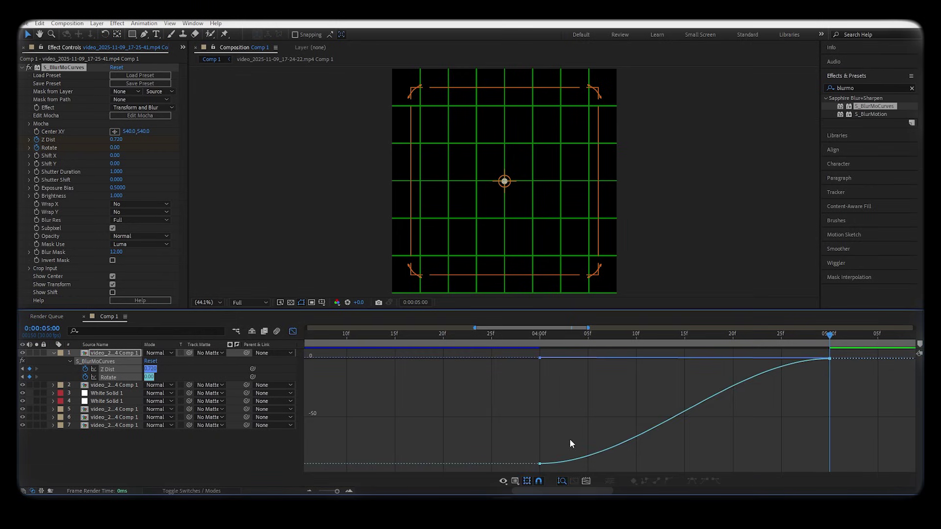
- Reshape the Rotate curve to surge right after 4:00 and flatten toward 5:00
left_click(61, 370)
left_click(109, 378)
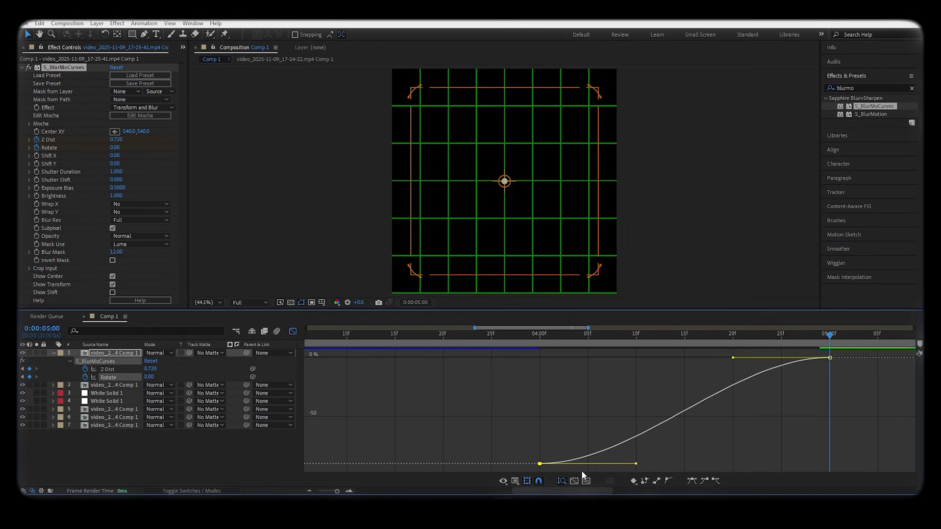
left_click_drag(636, 464, 443, 359)
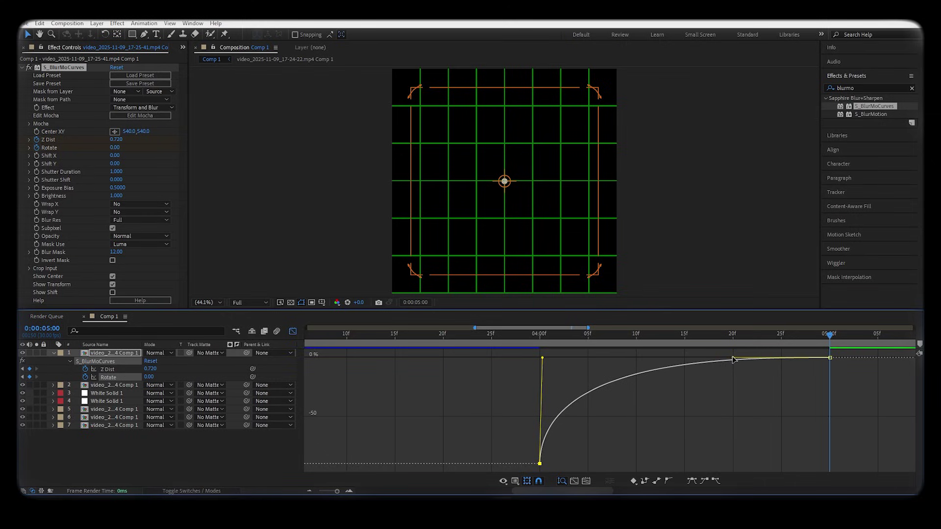
left_click_drag(732, 360, 566, 354)
left_click(438, 405)
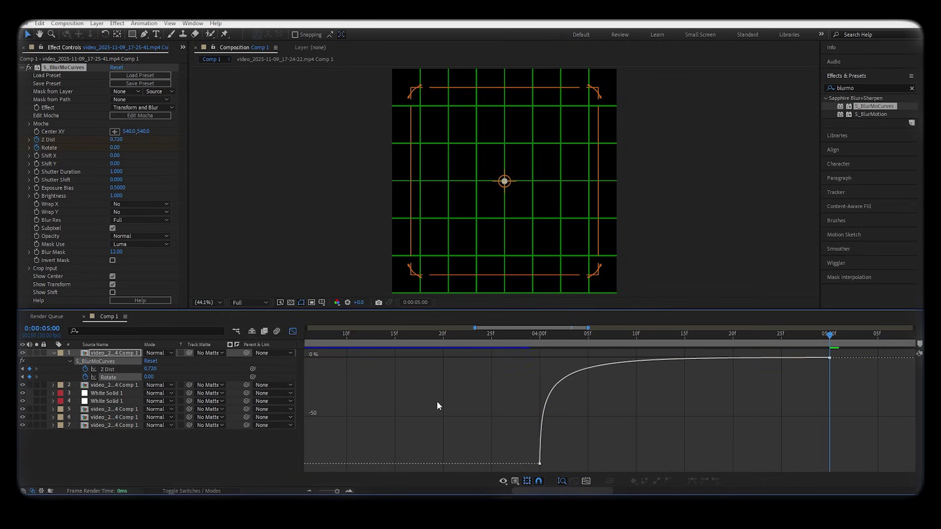
- Reshape the Z Dist curve's ease into 0.72, then return to 3:20 and the layer bars
left_click(107, 369)
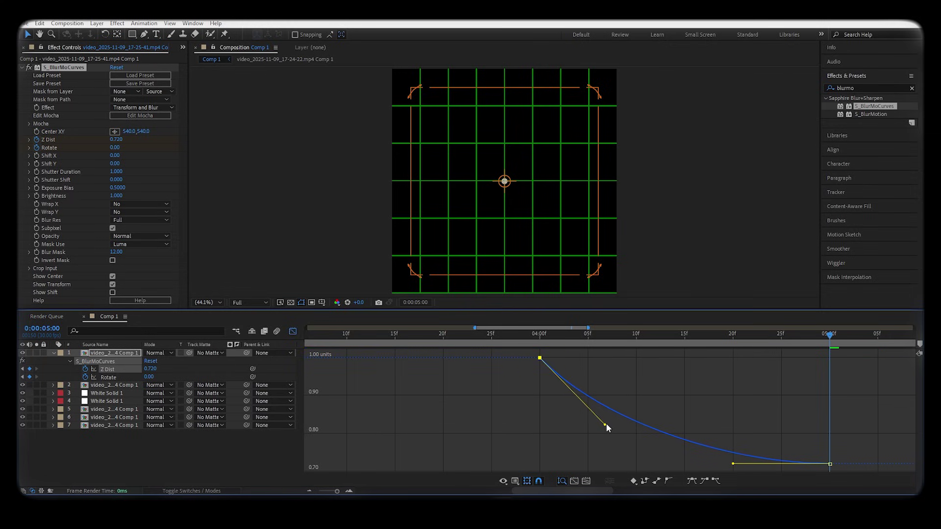
left_click_drag(733, 464, 729, 405)
left_click_drag(565, 333, 443, 333)
left_click(293, 331)
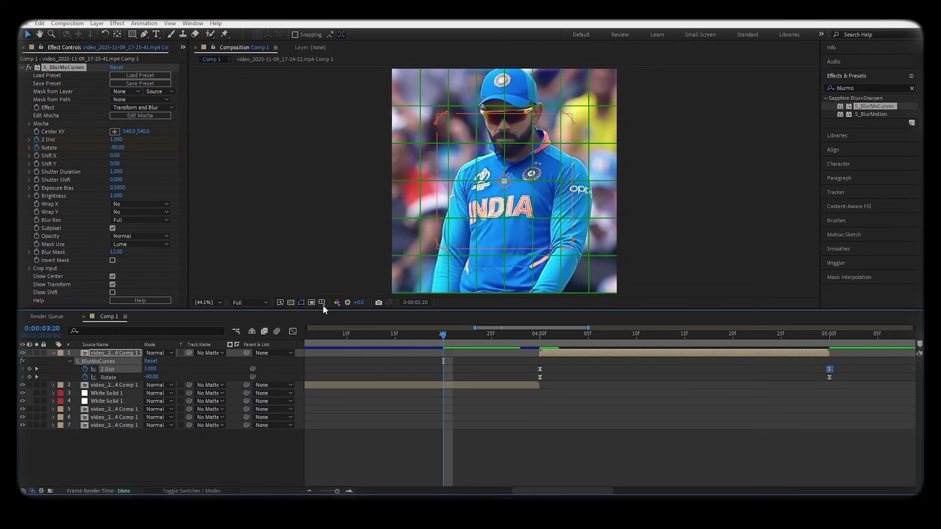
- Set Wrap X and Wrap Y to Reflect on layer 1's S_BlurMoCurves
left_click(127, 203)
left_click(133, 224)
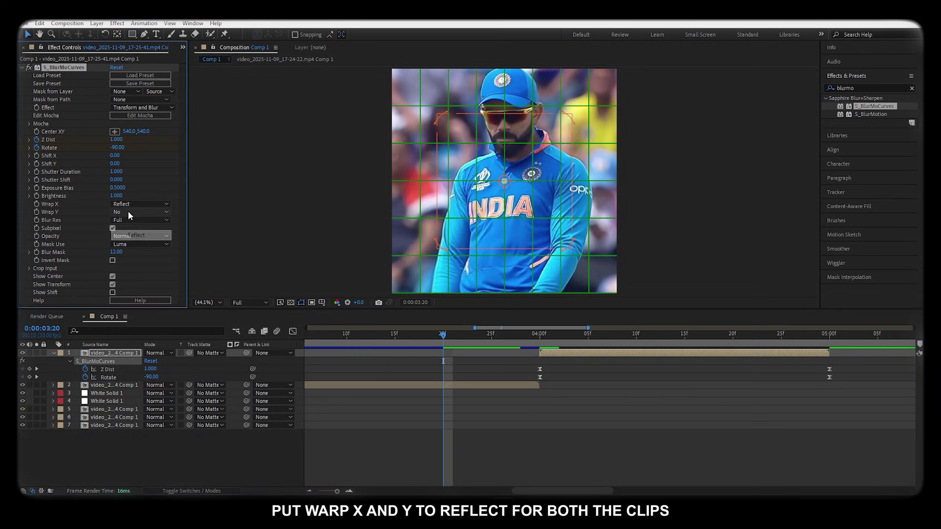
left_click(130, 212)
left_click(130, 214)
- Set Wrap X and Wrap Y to Reflect on layer 2, then move to 3:00
left_click(140, 211)
left_click(136, 236)
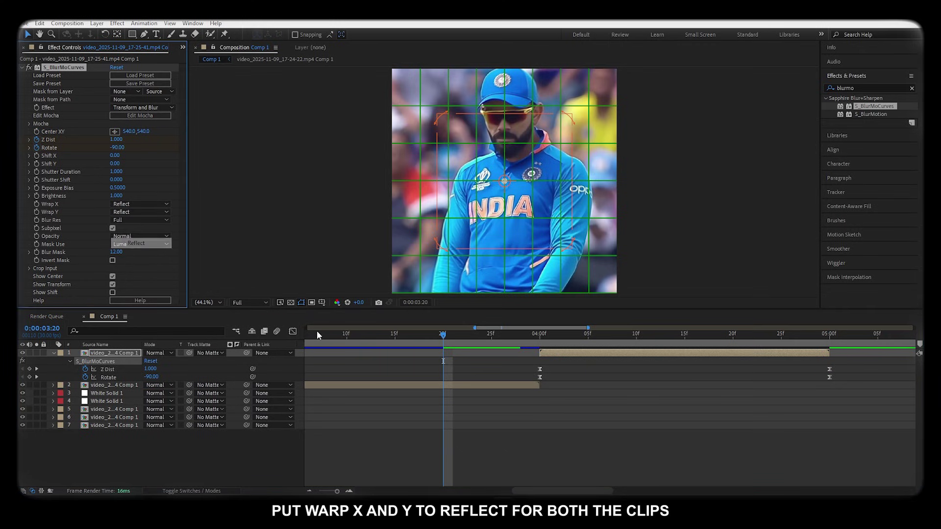
left_click(377, 389)
left_click(139, 203)
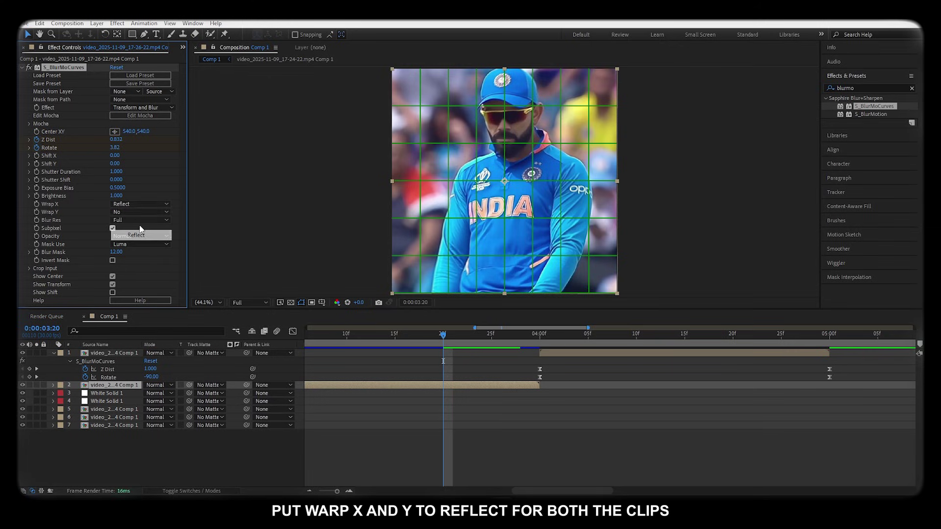
left_click(137, 235)
left_click(133, 212)
left_click(136, 243)
left_click_drag(386, 334, 512, 334)
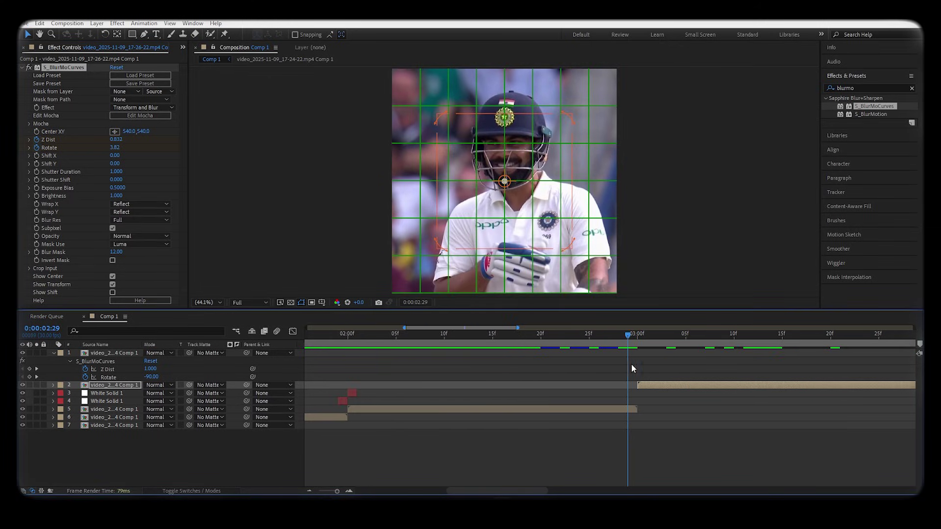
left_click(637, 363)
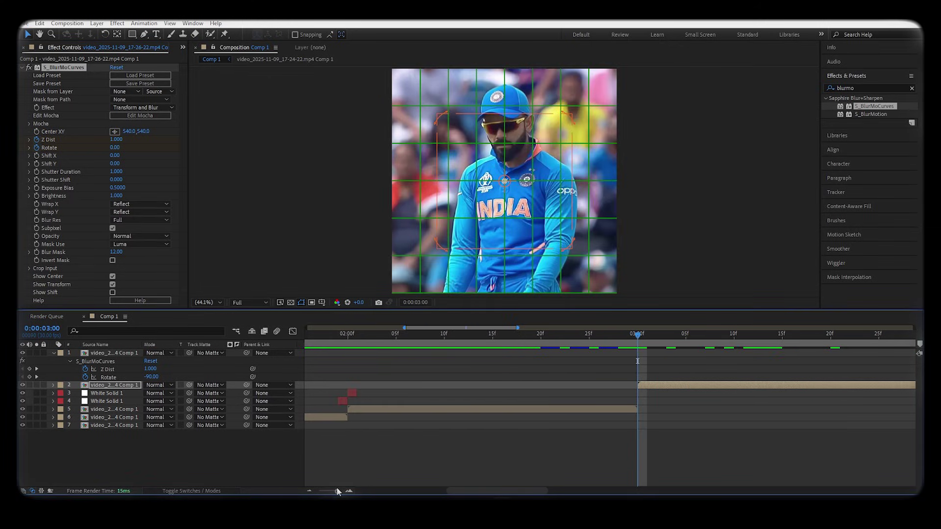
- Zoom the timeline out and preview the transition, stopping at 3:24
left_click_drag(338, 492, 328, 492)
key("space")
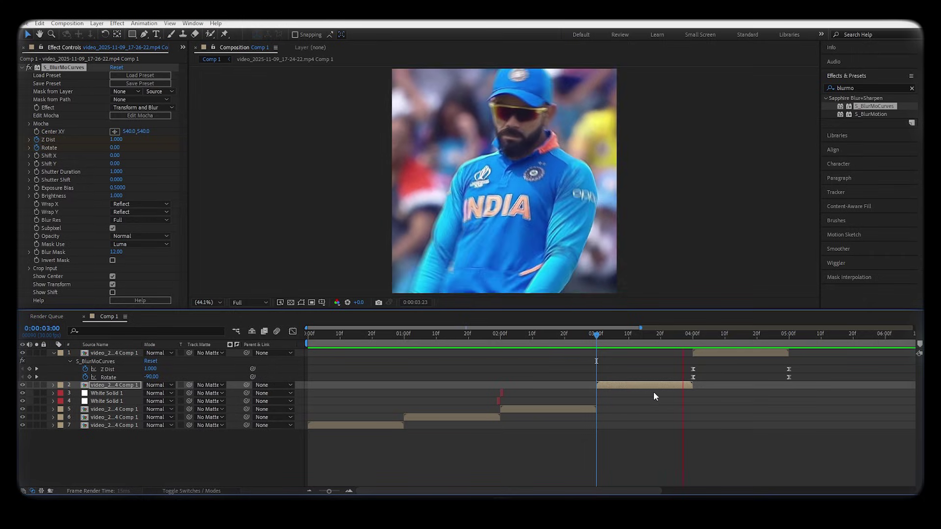
left_click(675, 340)
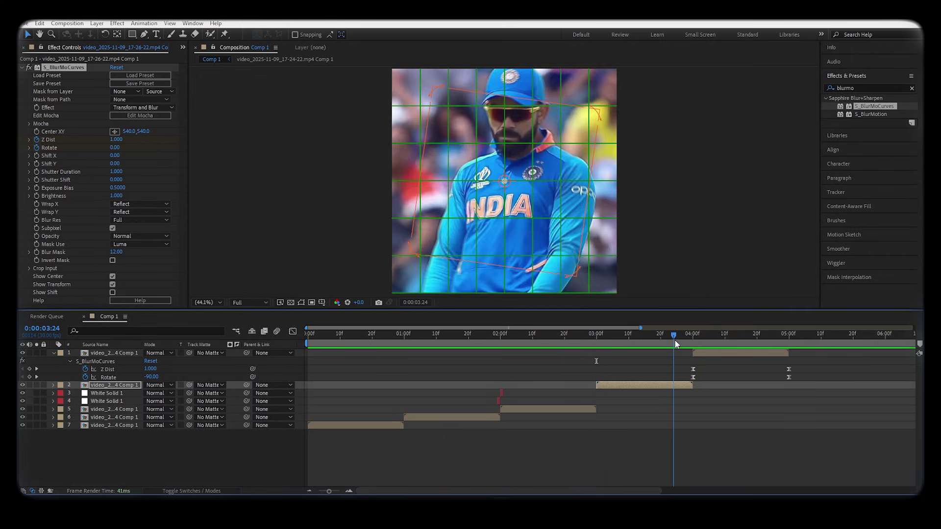
- Time-reverse layer 1's Z Dist keyframes into a zoom-out and preview from 3:03
mouse_move(674, 340)
left_mouse_down()
mouse_move(731, 369)
mouse_move(788, 371)
left_mouse_up()
right_click(789, 369)
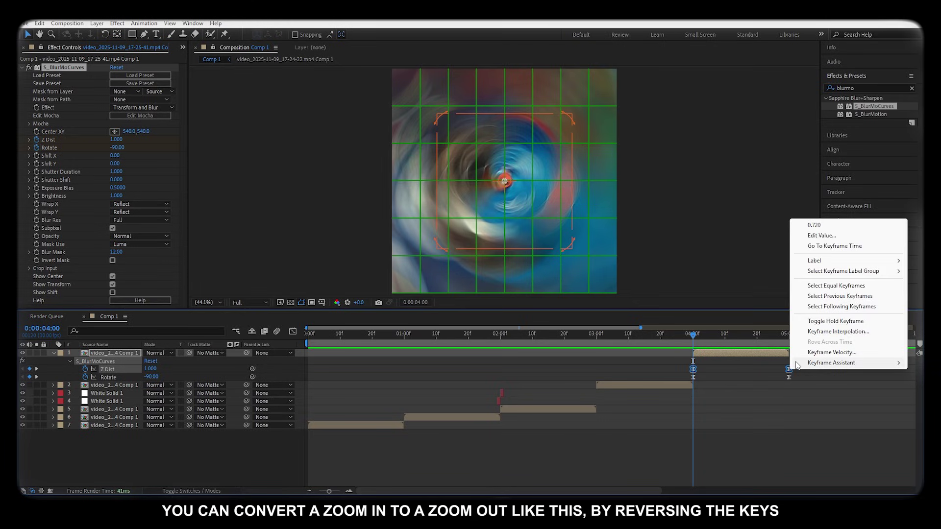
mouse_move(796, 365)
left_click(735, 457)
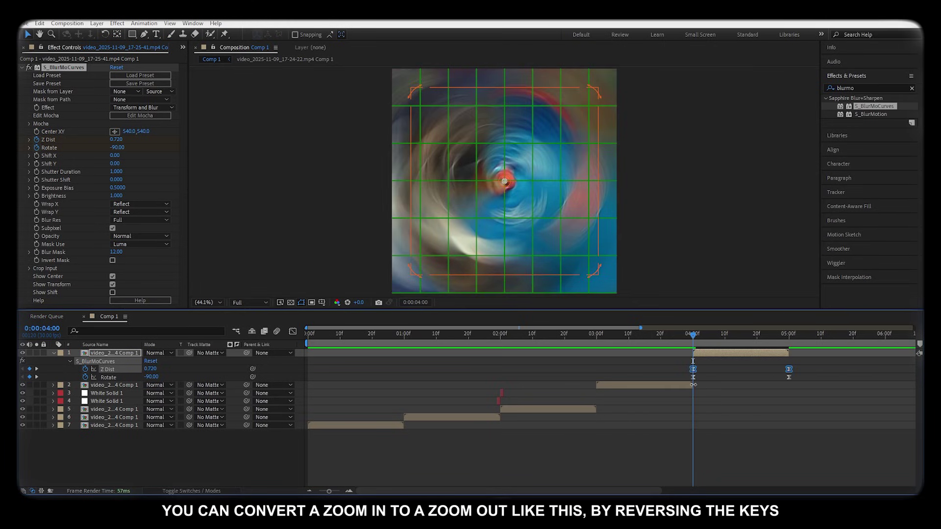
left_click_drag(692, 340, 606, 340)
key("space")
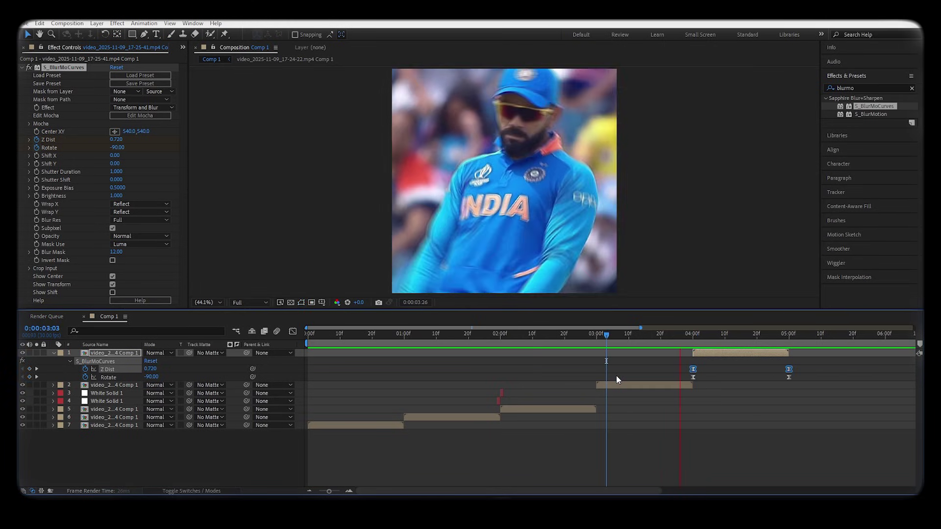
- Collapse the effect properties and play the finished comp from the start, replaying from about 4:27
left_click_drag(732, 348, 248, 402)
key("u")
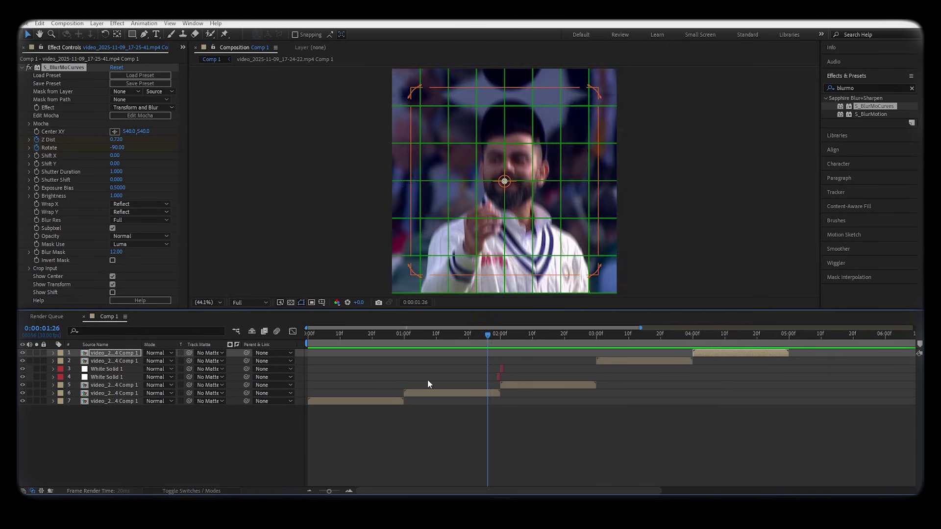
key("space")
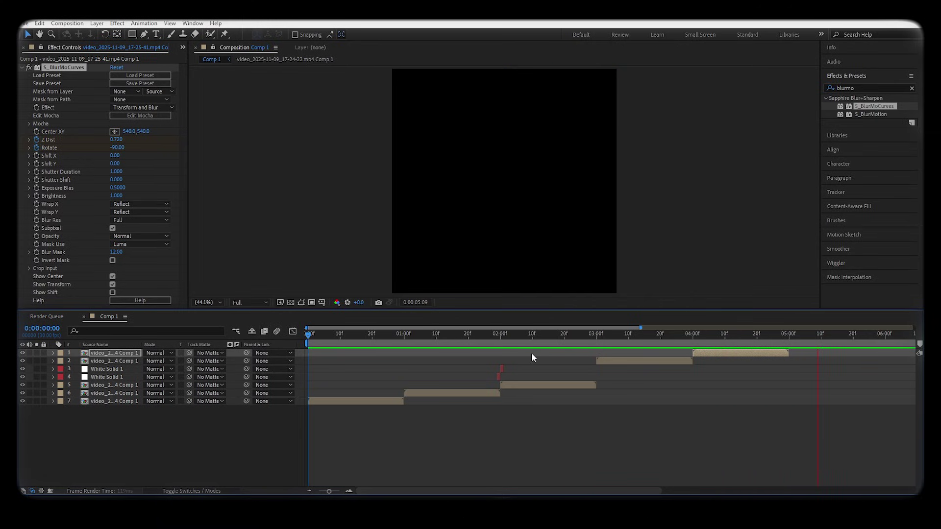
left_click_drag(645, 336, 783, 343)
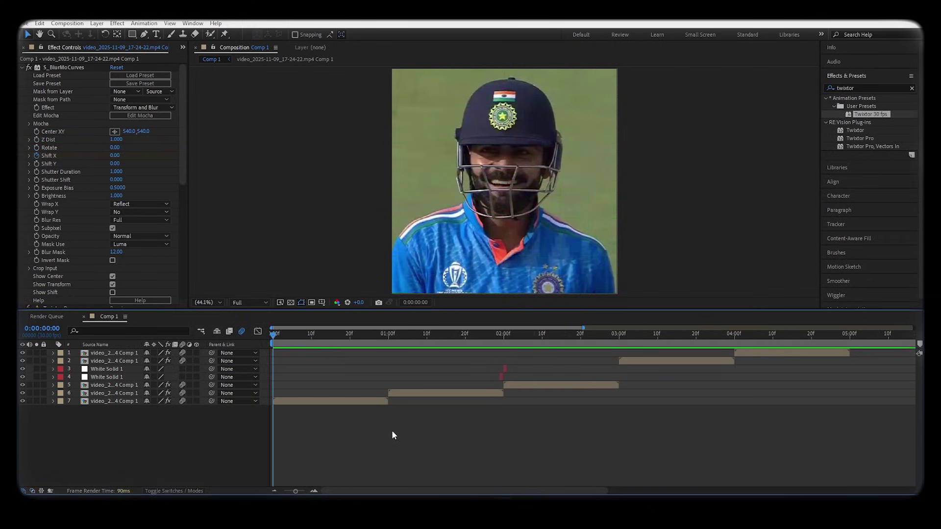
key("space")
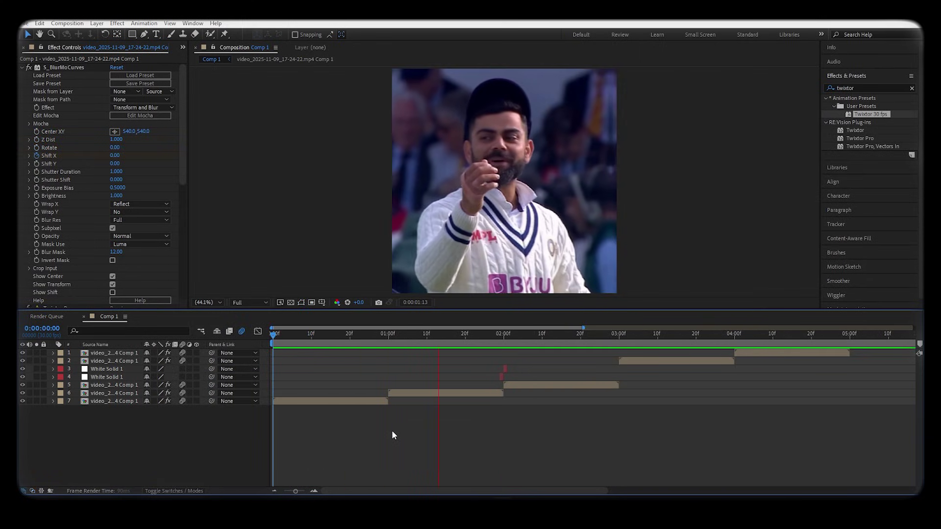